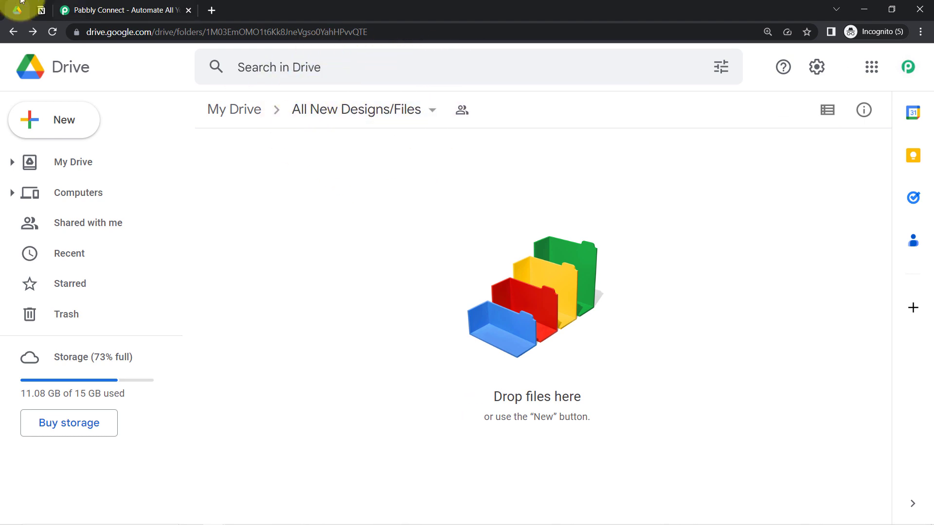
Show Notion's empty All Files Link table with its File Name and File Link columns
left_click(41, 10)
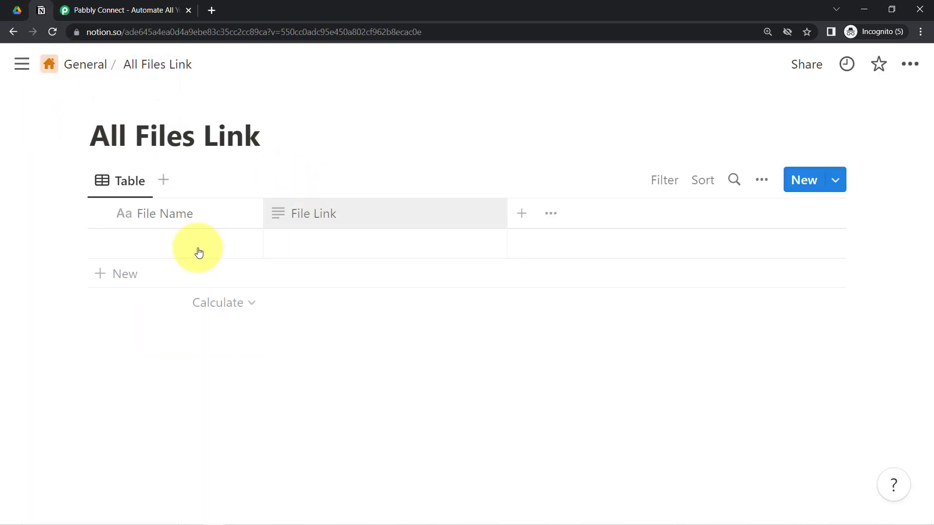
mouse_move(260, 248)
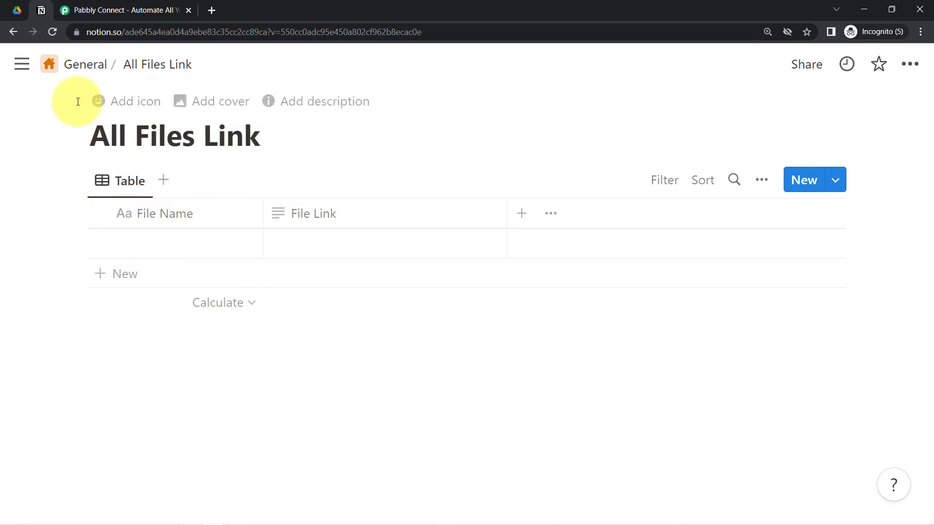
mouse_move(5, 31)
left_click(11, 10)
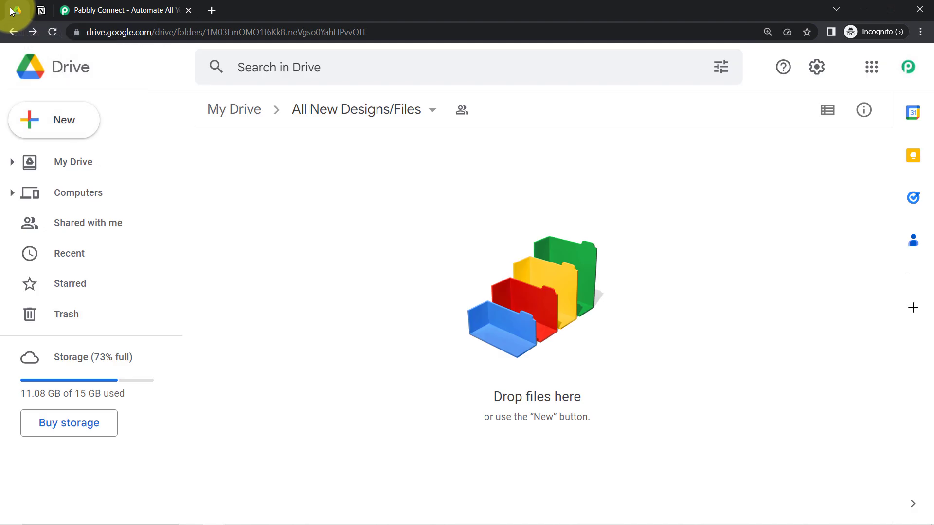
left_click(41, 10)
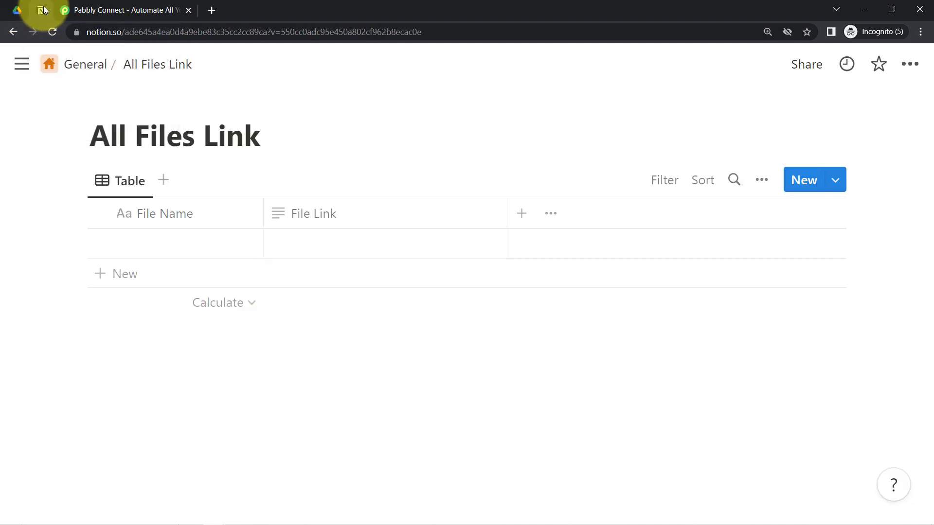
left_click(82, 6)
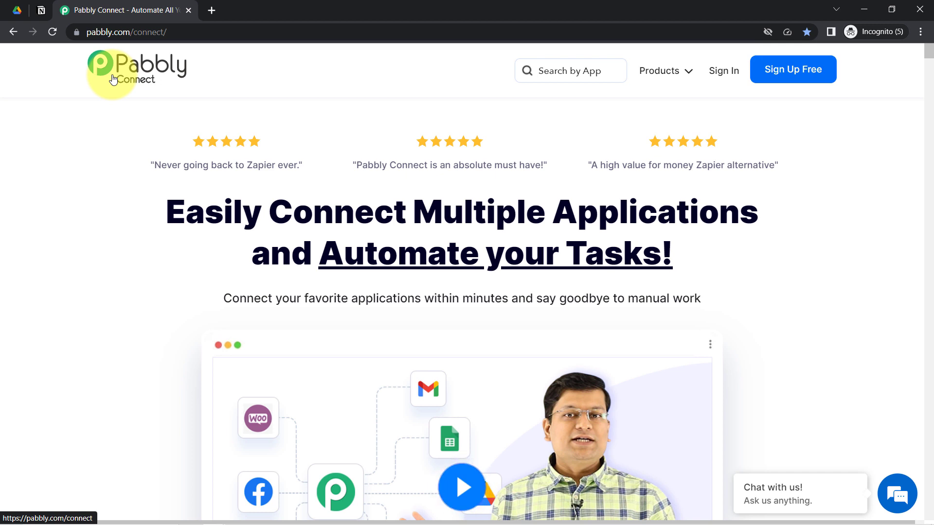
Sign in and launch Pabbly Connect from the All Apps page into a new dashboard tab
left_click_drag(205, 212, 625, 258)
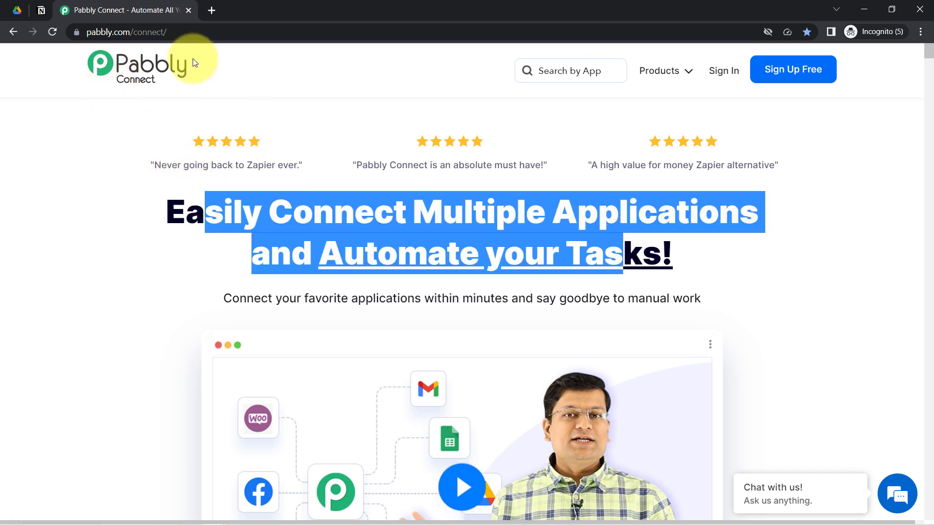
left_click_drag(99, 32, 174, 32)
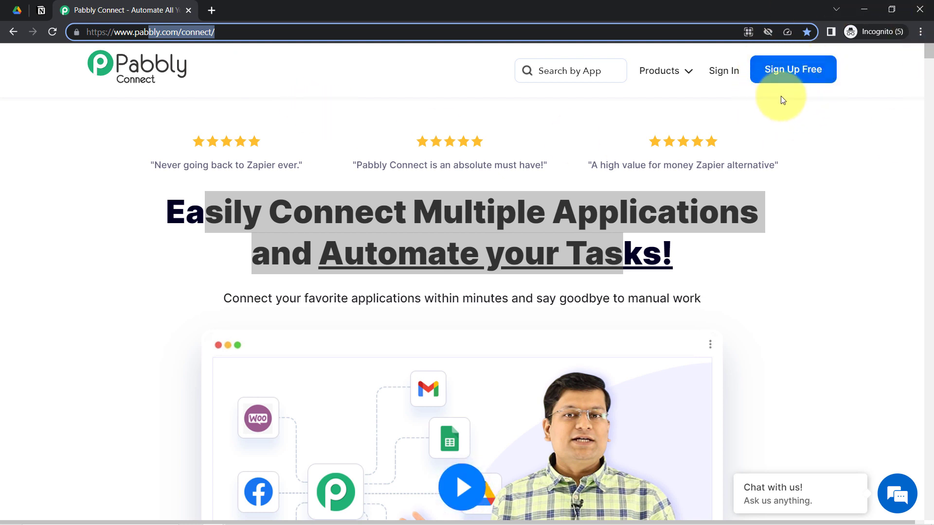
left_click(722, 69)
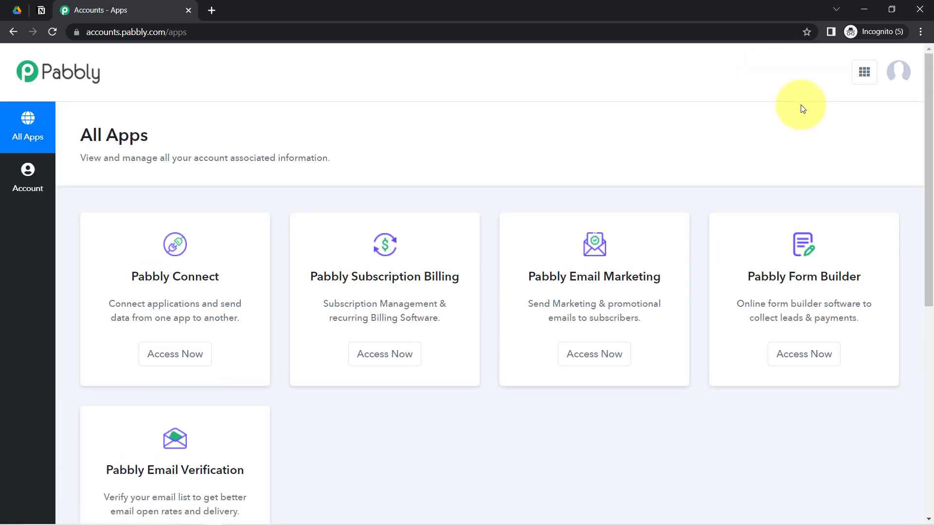
left_click(184, 358)
left_click(154, 6)
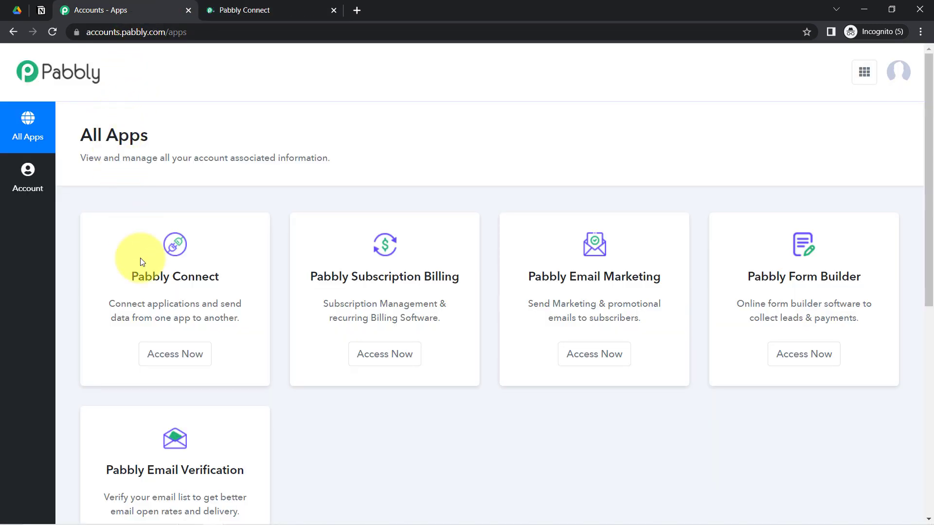
left_click_drag(131, 285, 243, 275)
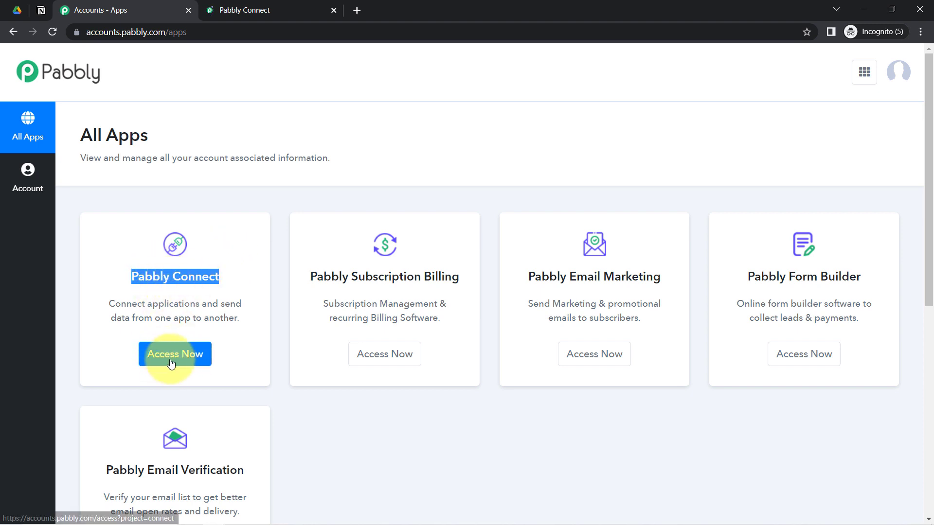
left_click(274, 5)
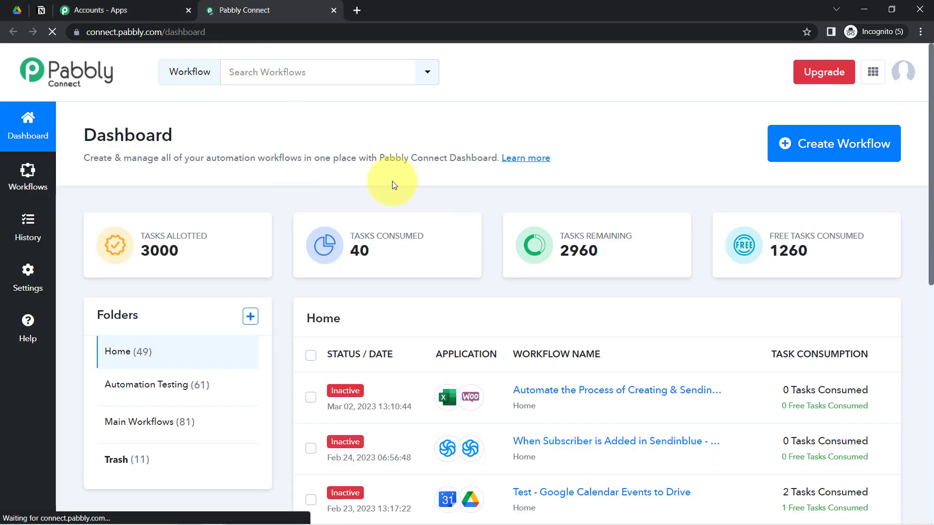
Close the leftover apps tab and create the workflow 'Sync Google Drive Files with Notion Automatically'
left_click(189, 9)
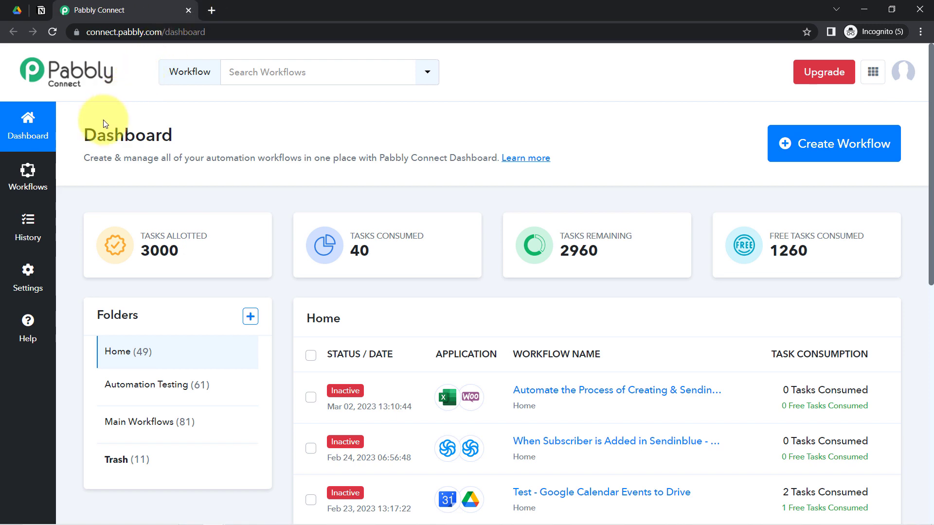
left_click_drag(106, 133, 154, 133)
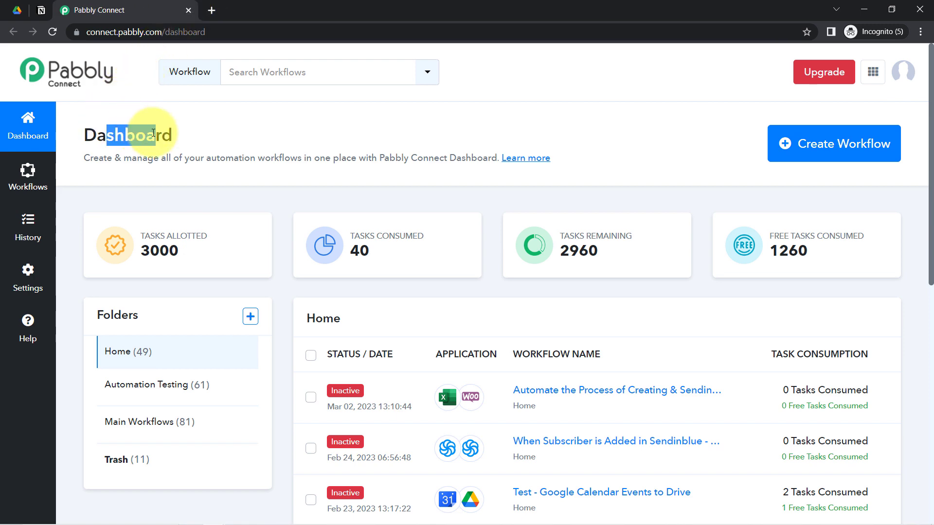
left_click(833, 142)
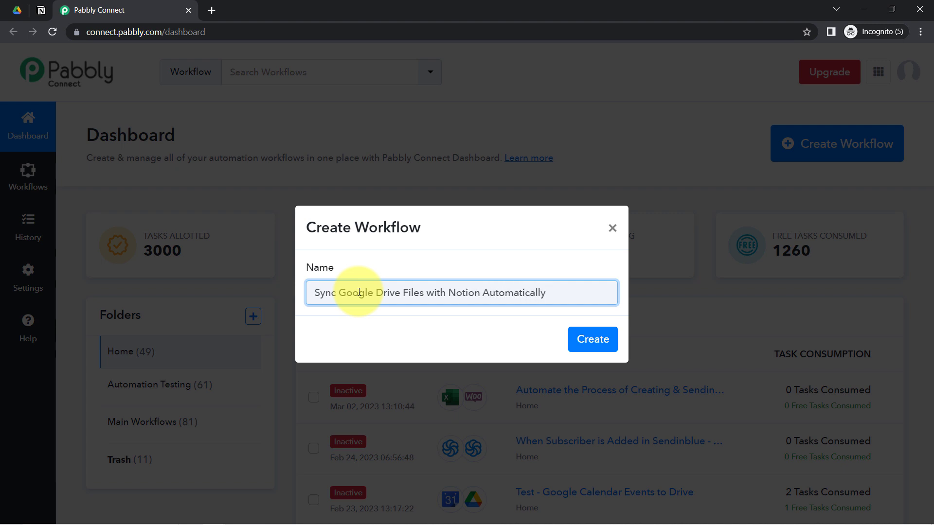
key("Return")
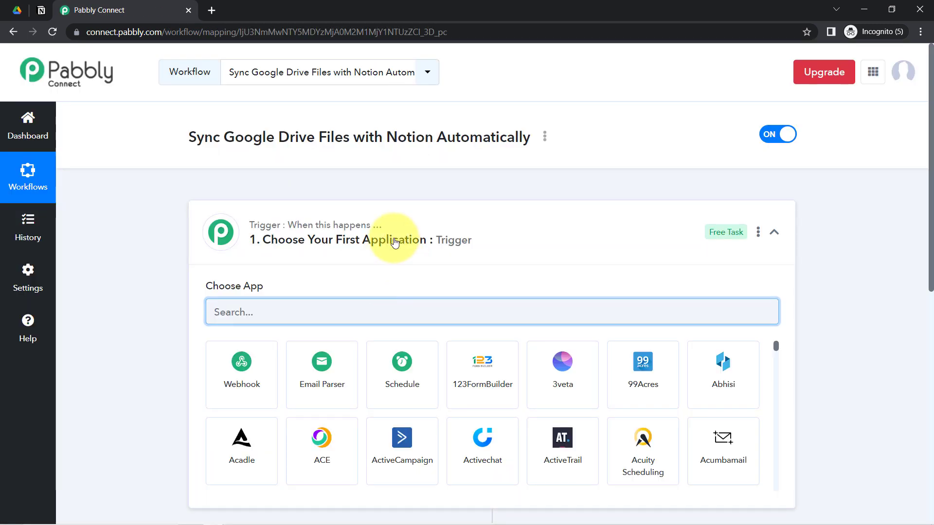
Expand the trigger step and start searching its apps, typing 'gobfl'
left_click(392, 238)
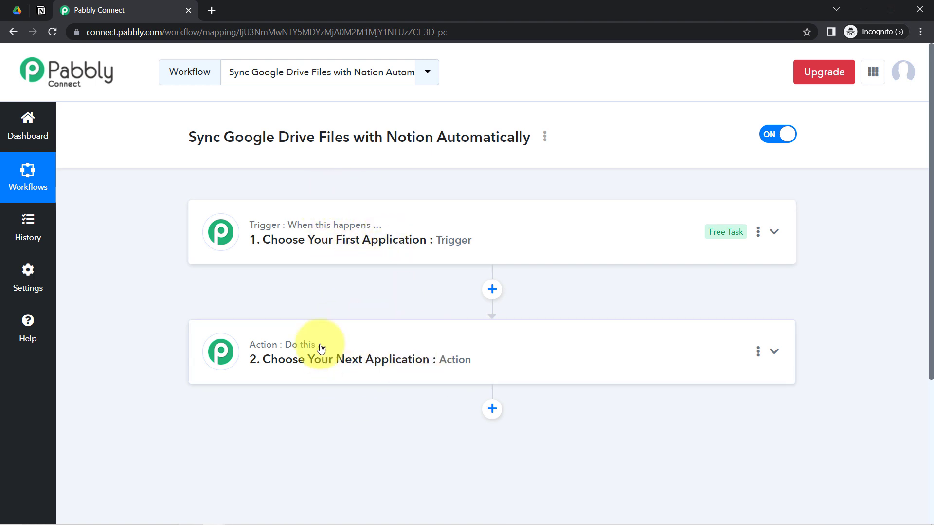
left_click_drag(225, 138, 443, 138)
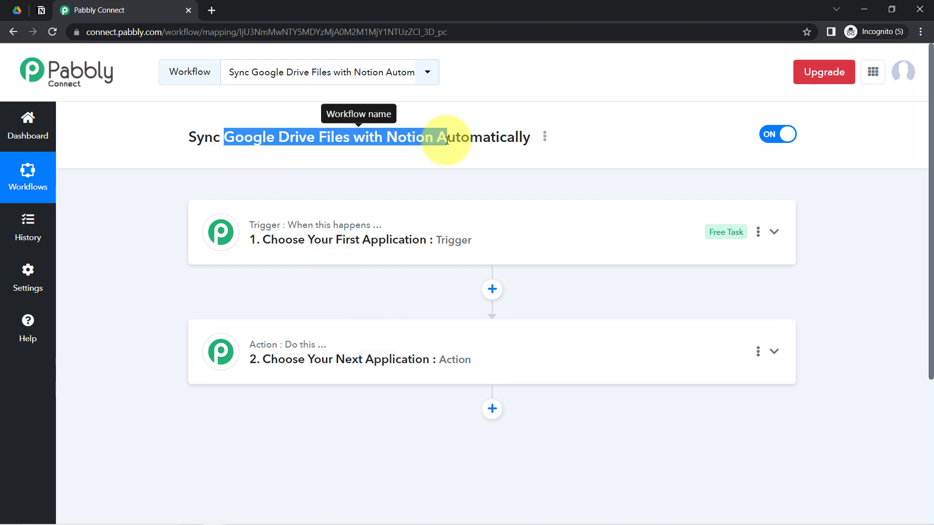
left_click(370, 223)
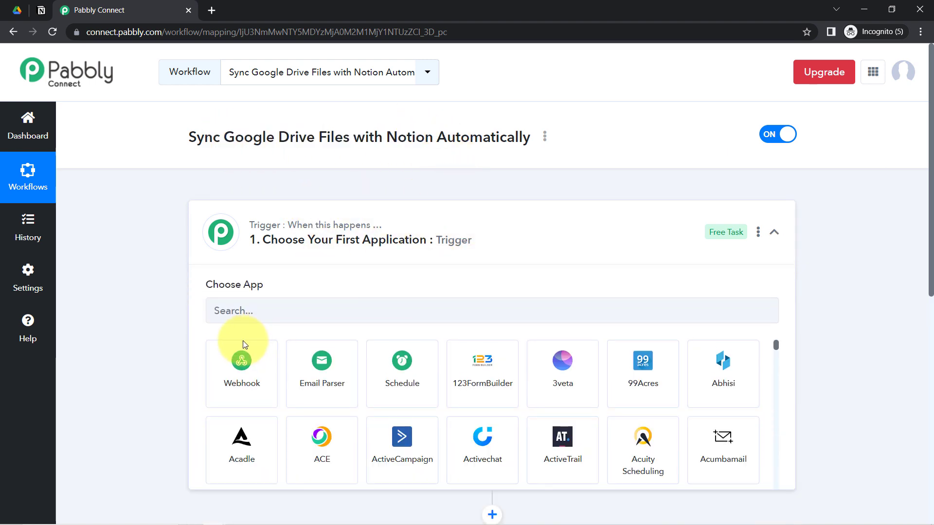
left_click(226, 312)
type("gobfl")
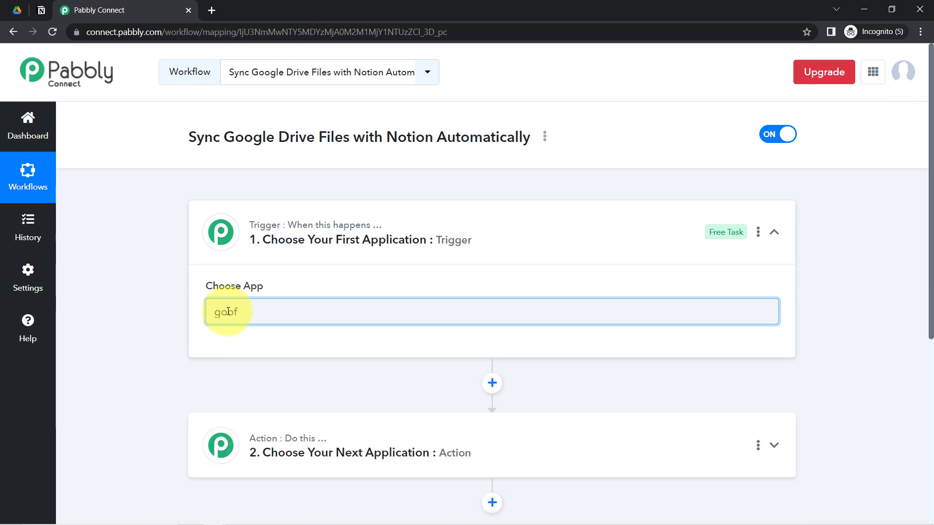
left_click_drag(930, 203, 929, 267)
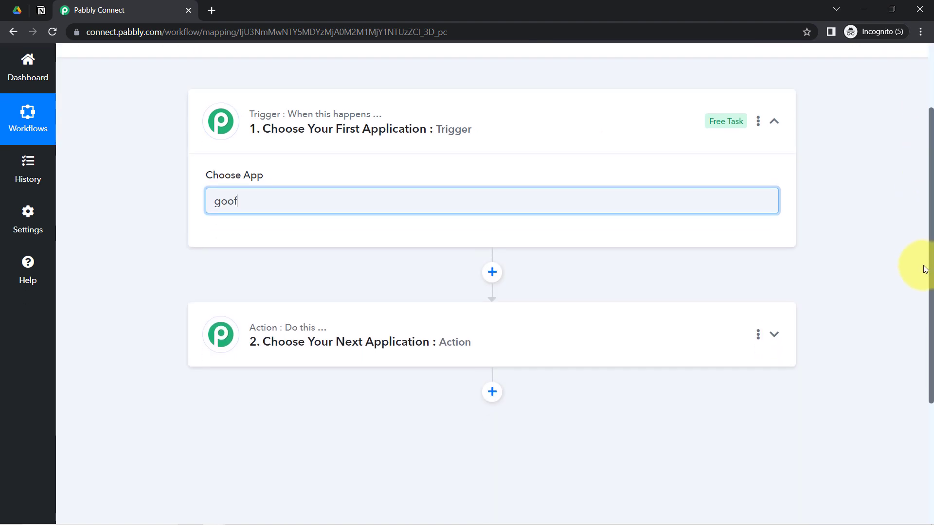
Set Notion as the action app and correct the trigger app search toward Google Drive
left_click(285, 333)
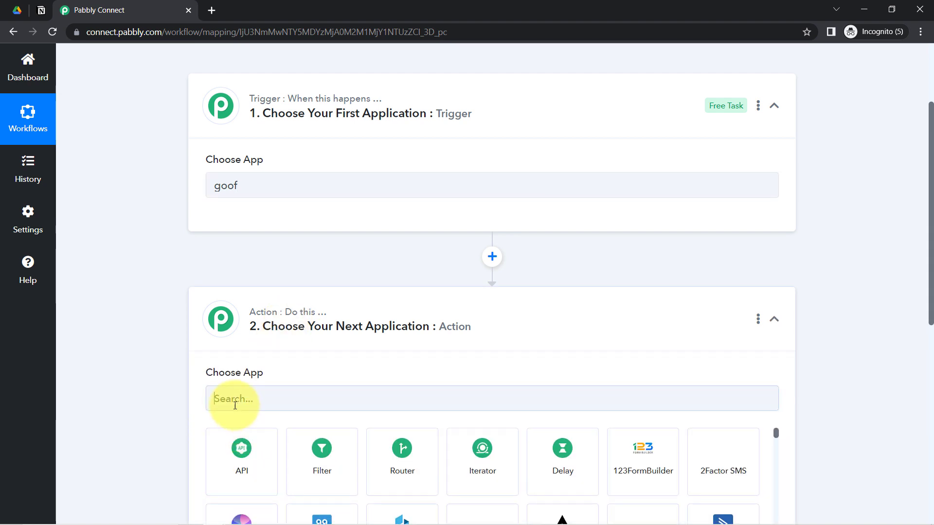
left_click(234, 405)
type("notio")
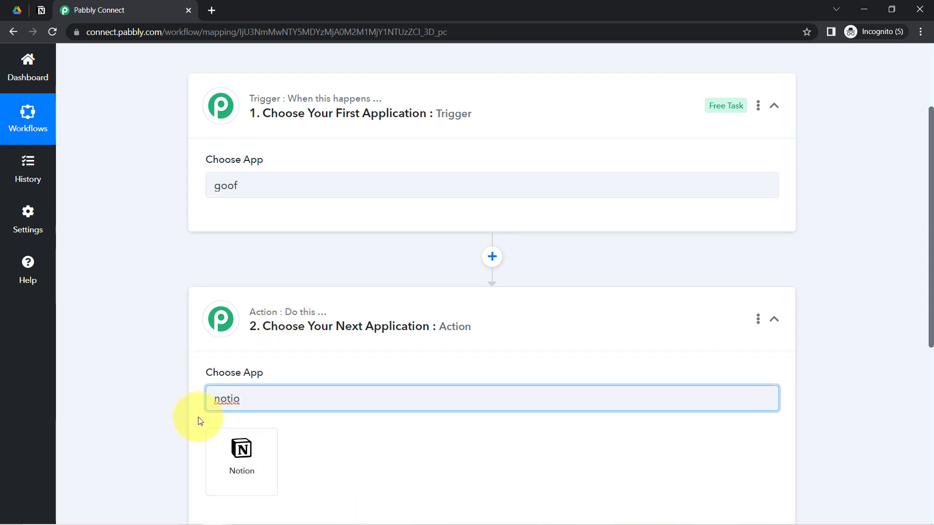
left_click(237, 446)
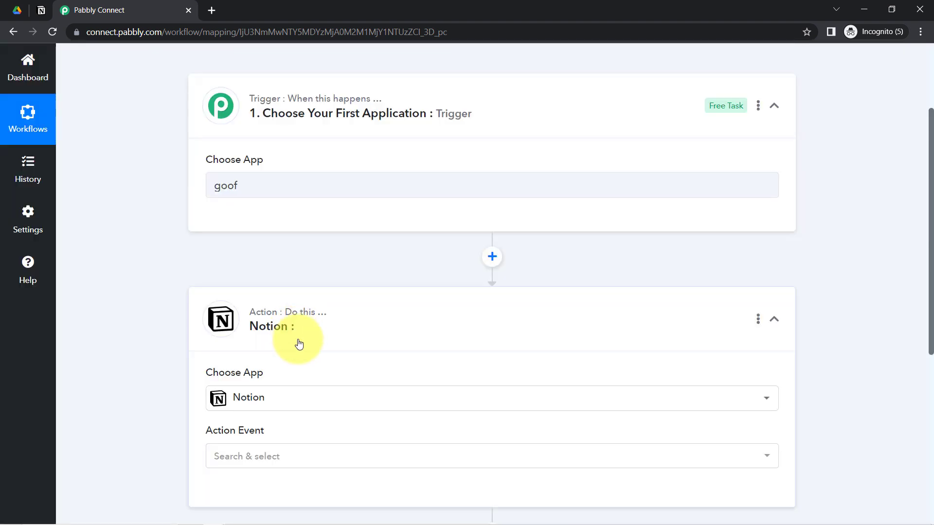
left_click(266, 183)
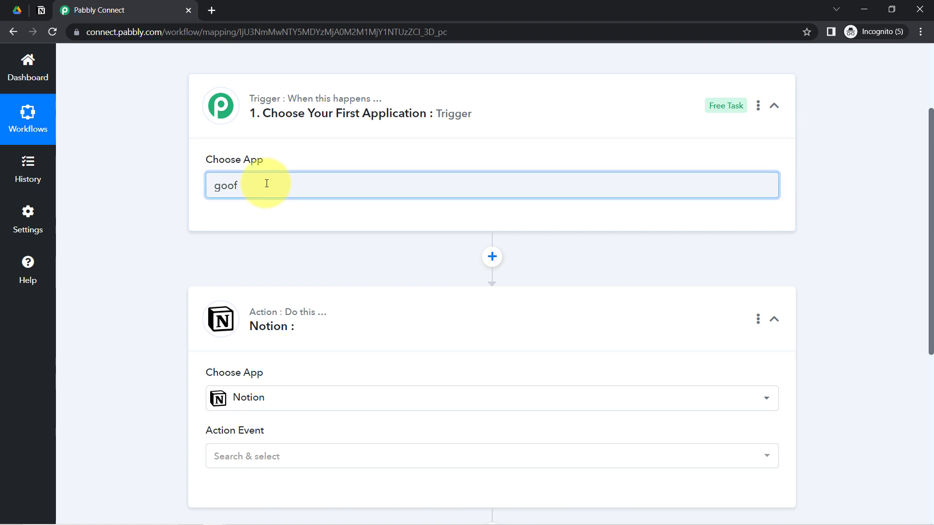
key("BackSpace")
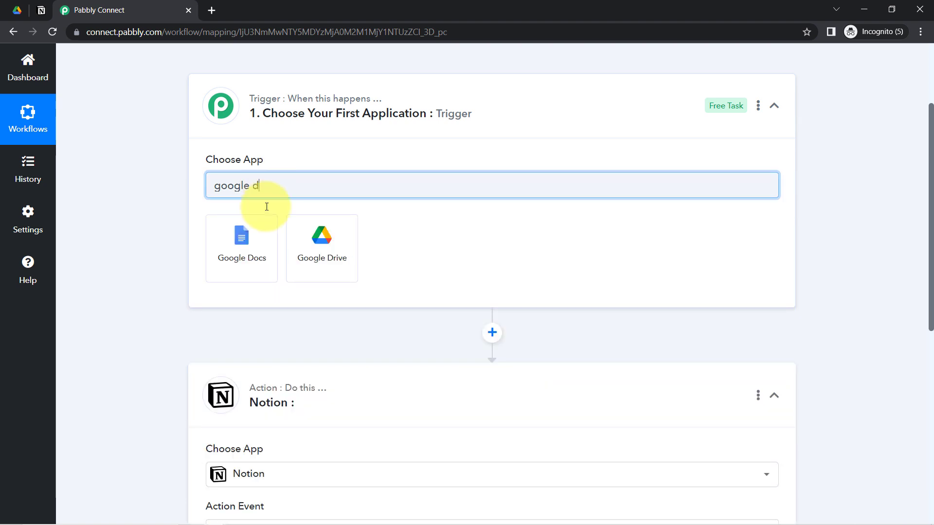
Make Google Drive the trigger with the 'New File in Specific Folder' event, then begin connecting an account
left_click(303, 259)
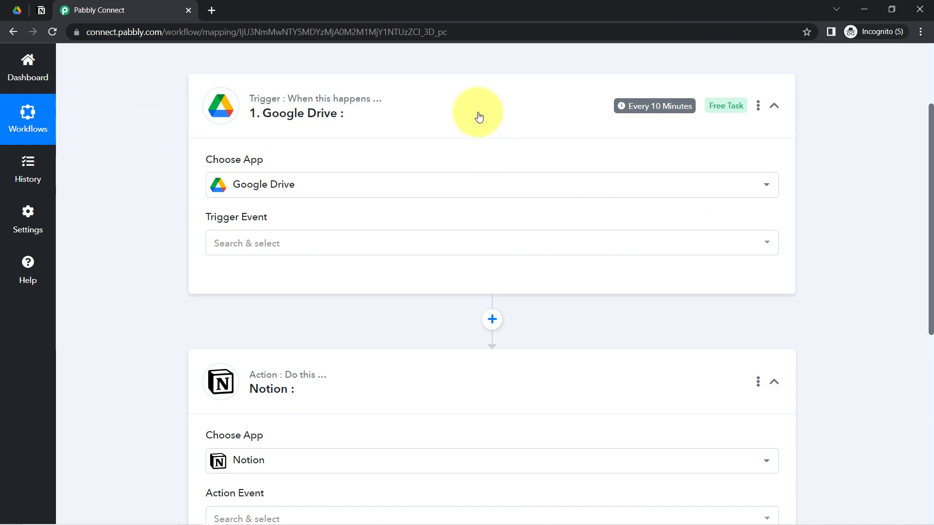
scroll(919, 273, "up", 1)
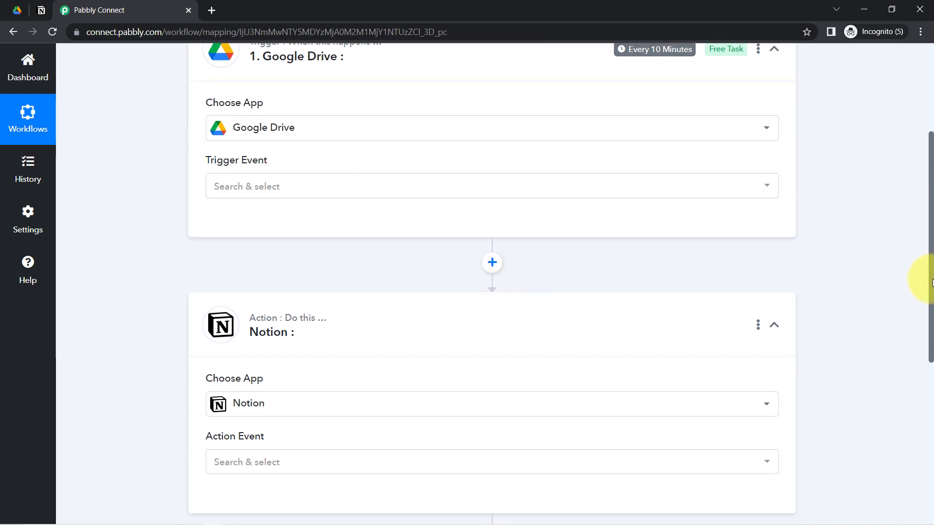
left_click(224, 288)
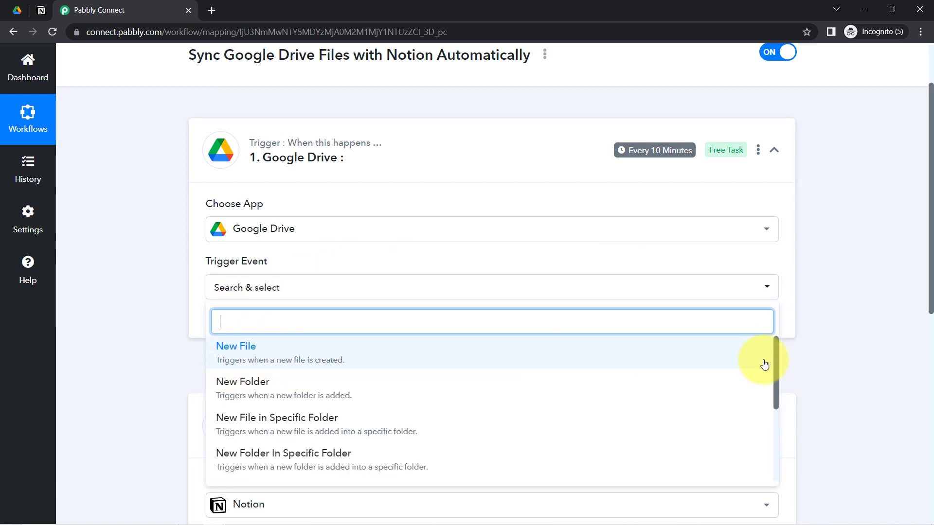
left_click_drag(931, 288, 919, 348)
left_click_drag(774, 221, 774, 259)
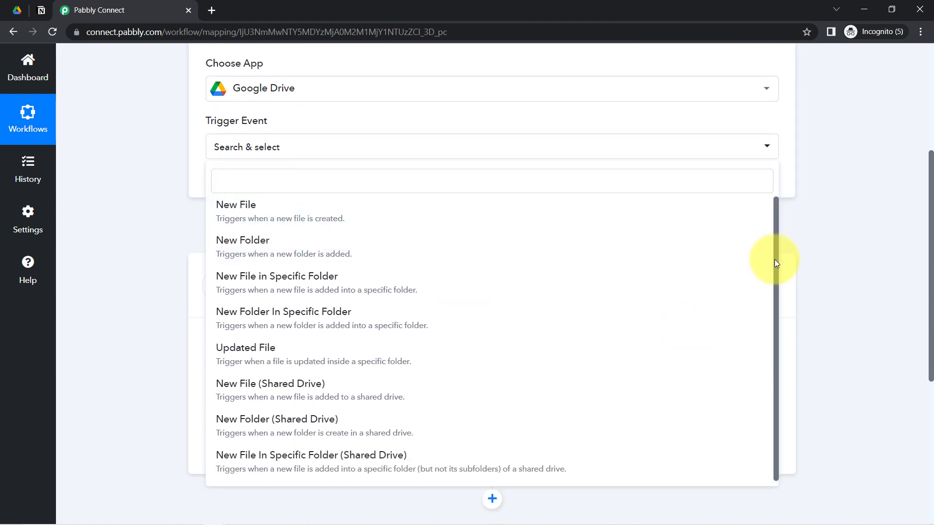
left_click(307, 291)
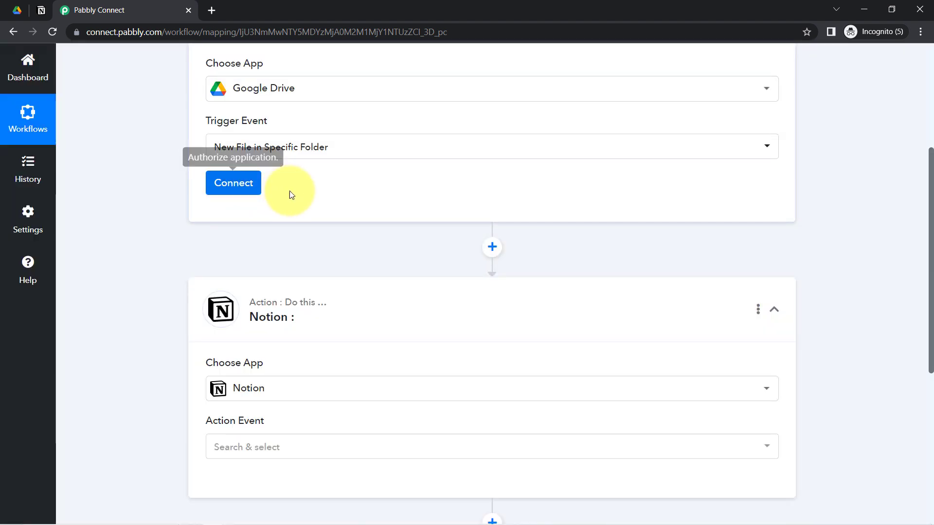
scroll(919, 230, "up", 3)
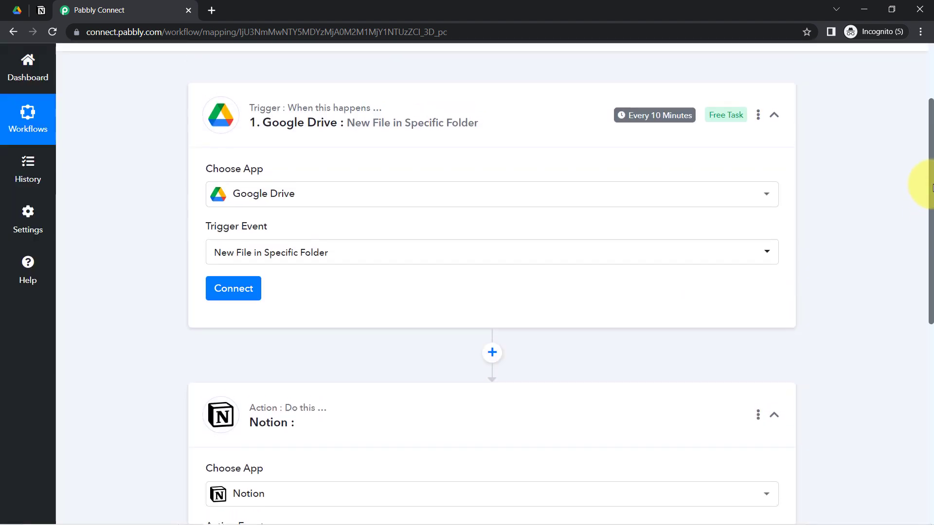
left_click(220, 310)
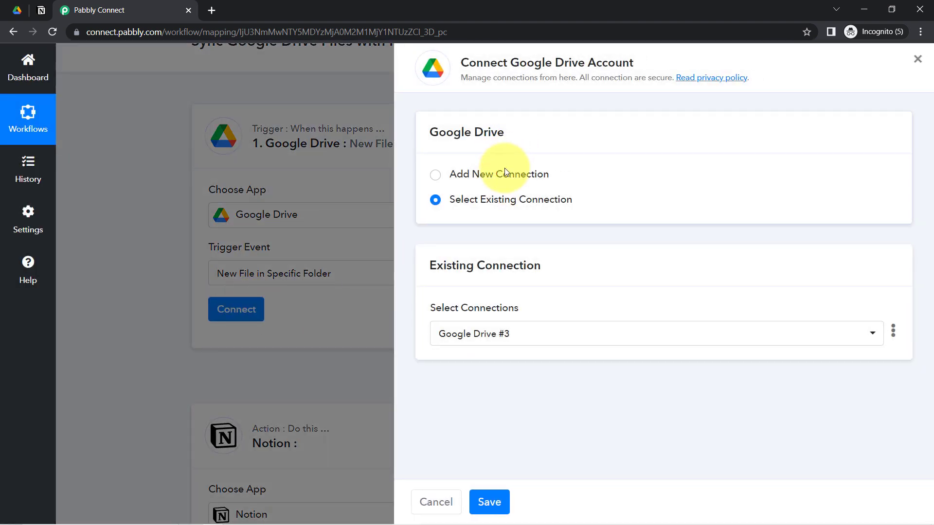
Connect the trigger through the existing Google Drive #3 account and save
left_click(506, 171)
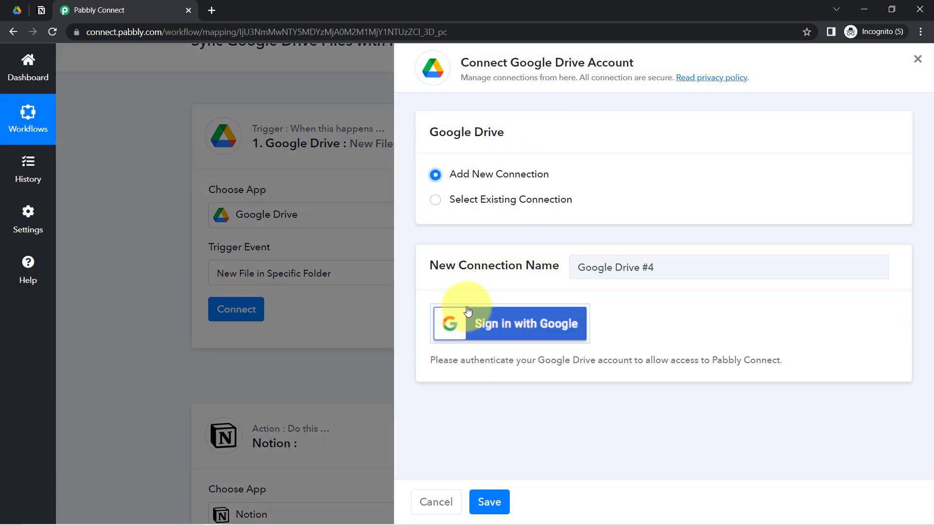
left_click(483, 203)
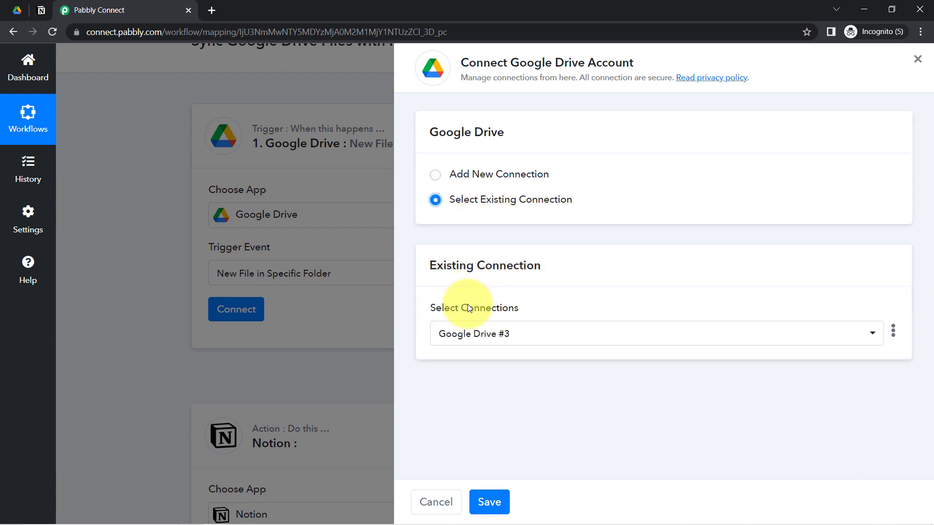
left_click(486, 502)
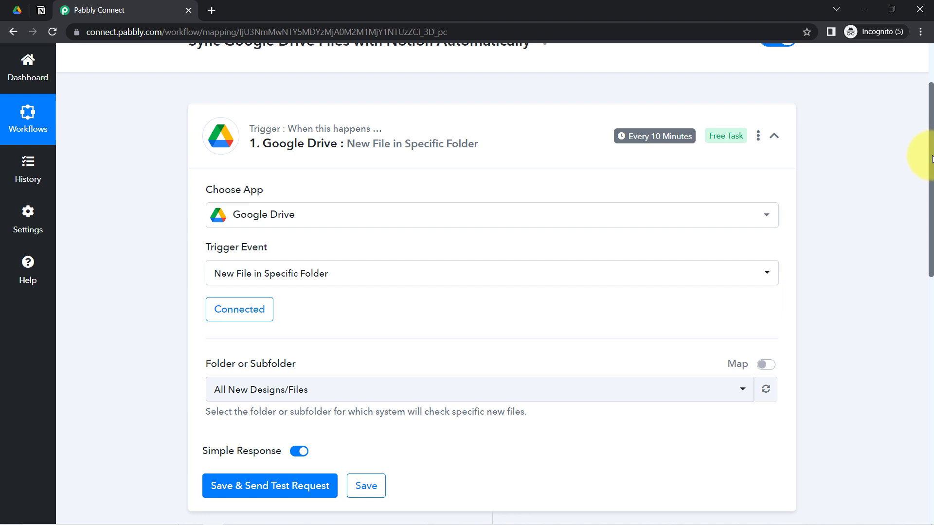
Select the All New Designs/Files folder as the folder the trigger watches
left_click_drag(931, 158, 931, 249)
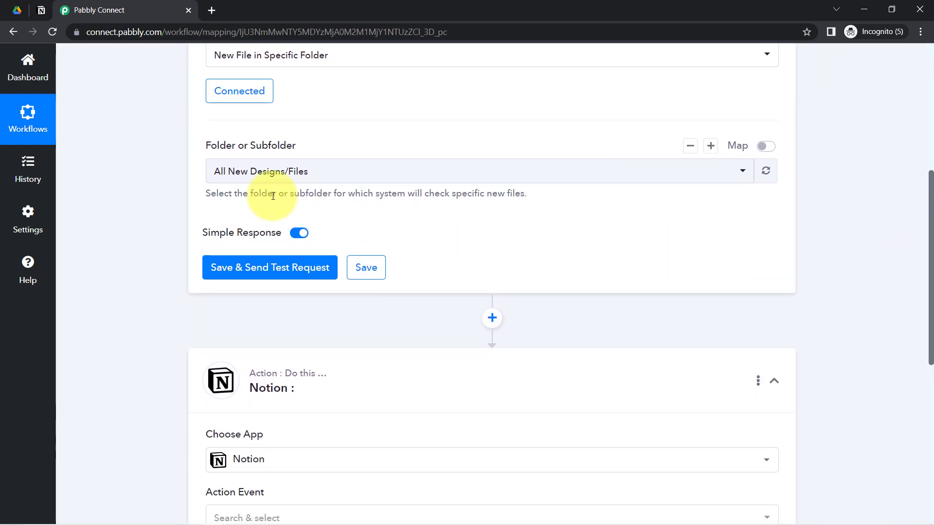
left_click(233, 175)
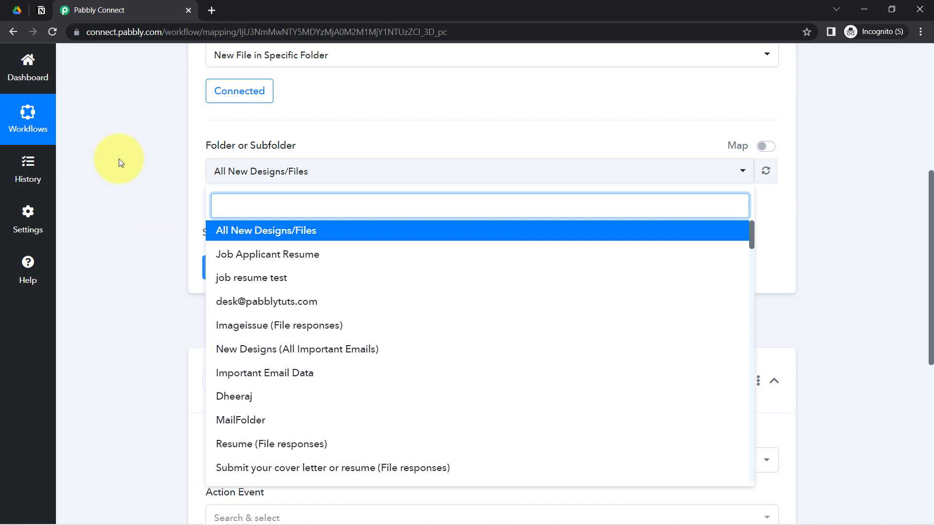
left_click(17, 10)
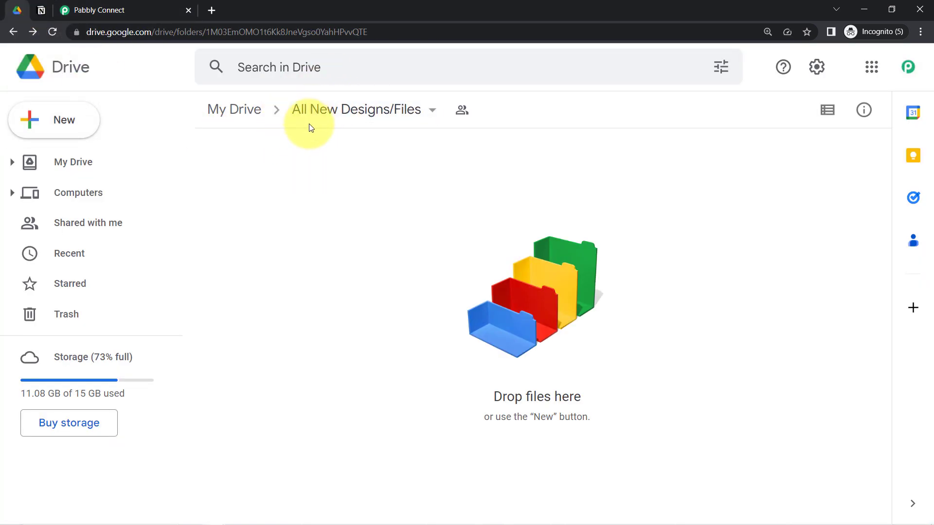
left_click(129, 6)
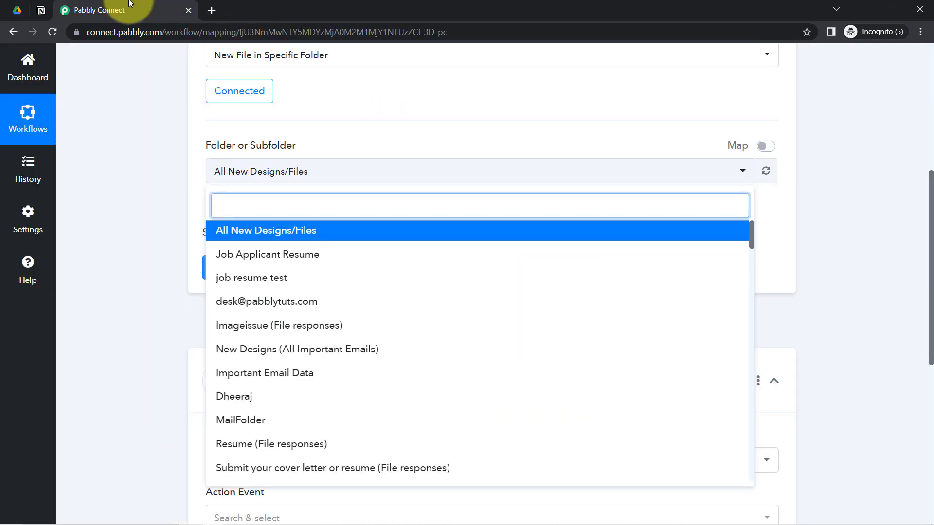
left_click(290, 233)
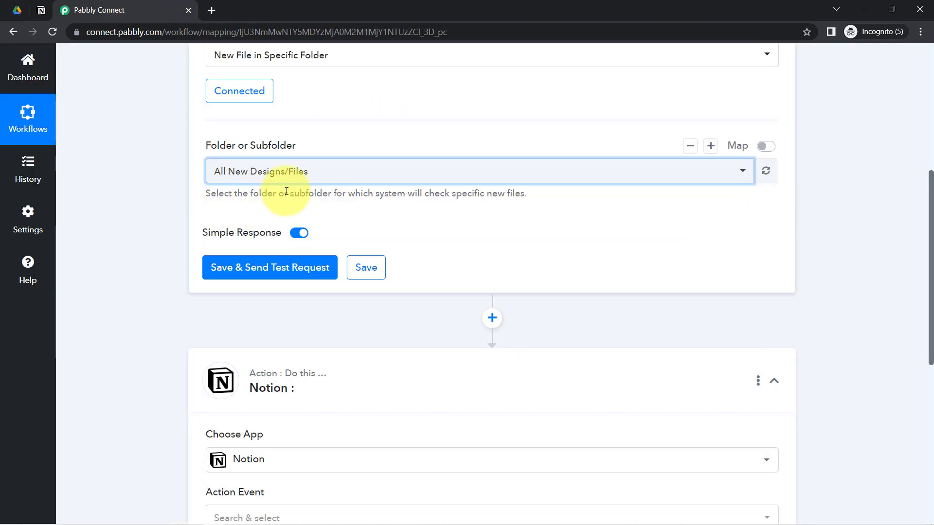
Save and send the trigger test request, then view the empty Drive folder
left_click(331, 267)
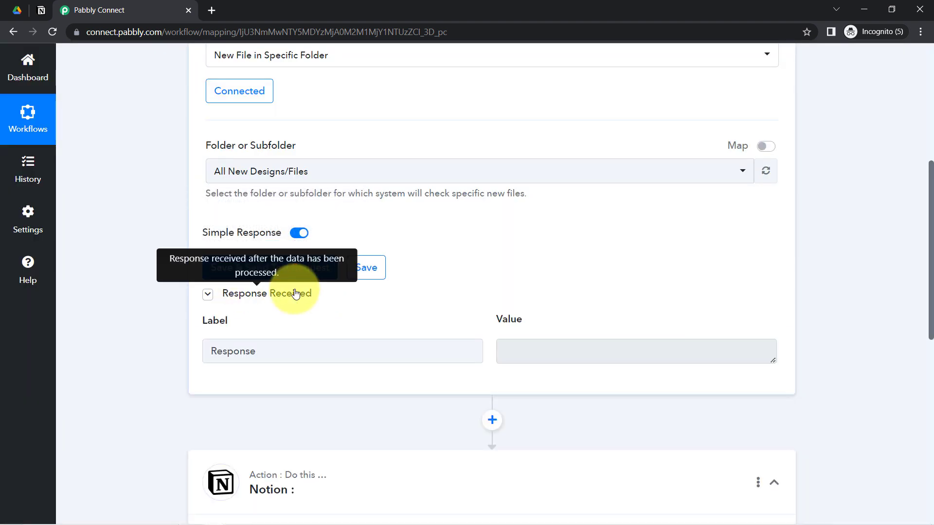
left_click(17, 10)
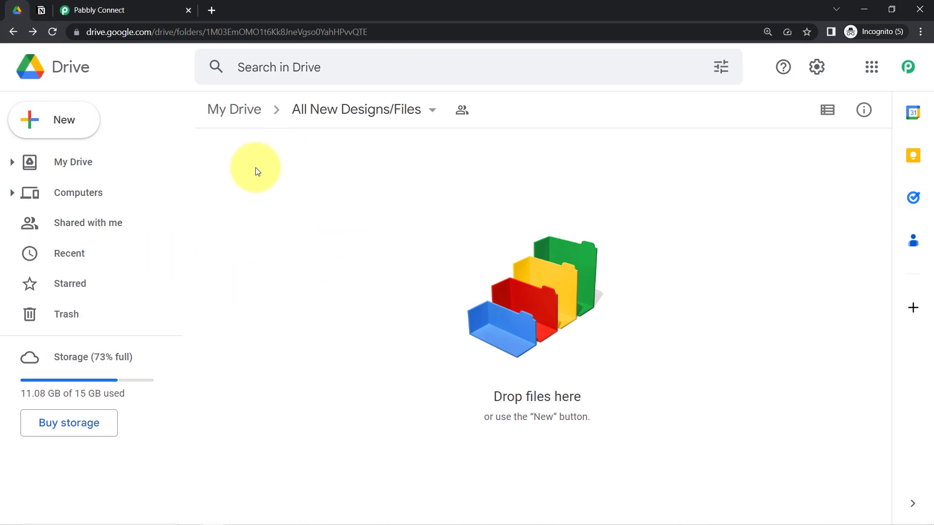
left_click(153, 14)
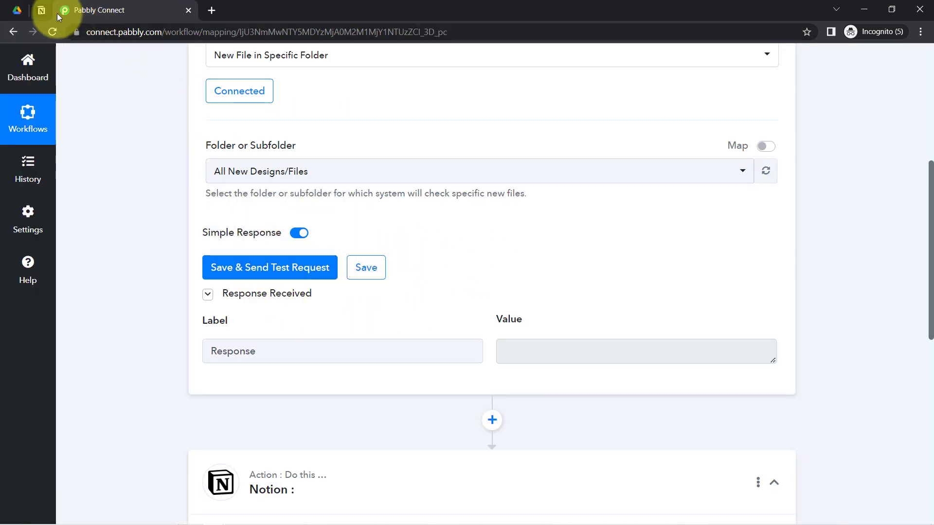
left_click(21, 7)
Upload NEET-Revision-Notes-for-Biology (1).pdf from Desktop > diagram into the Drive folder
right_click(354, 176)
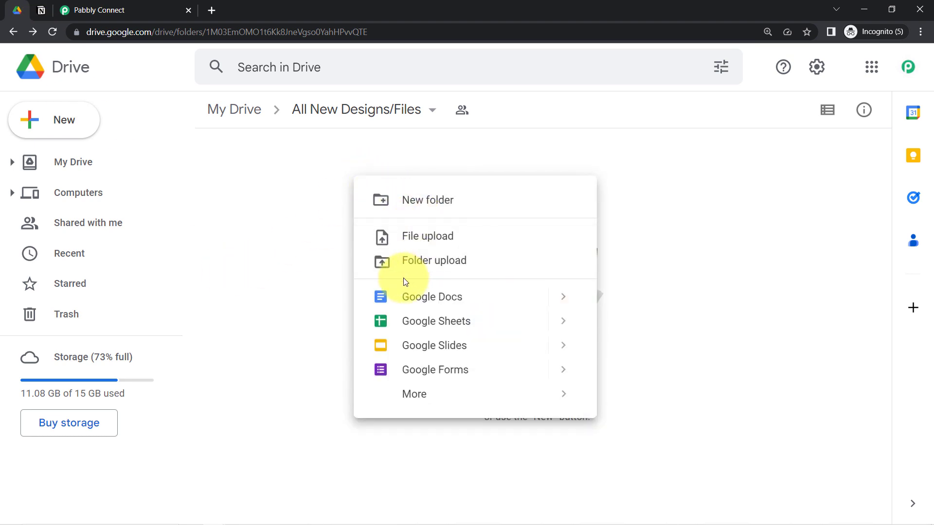
left_click(404, 242)
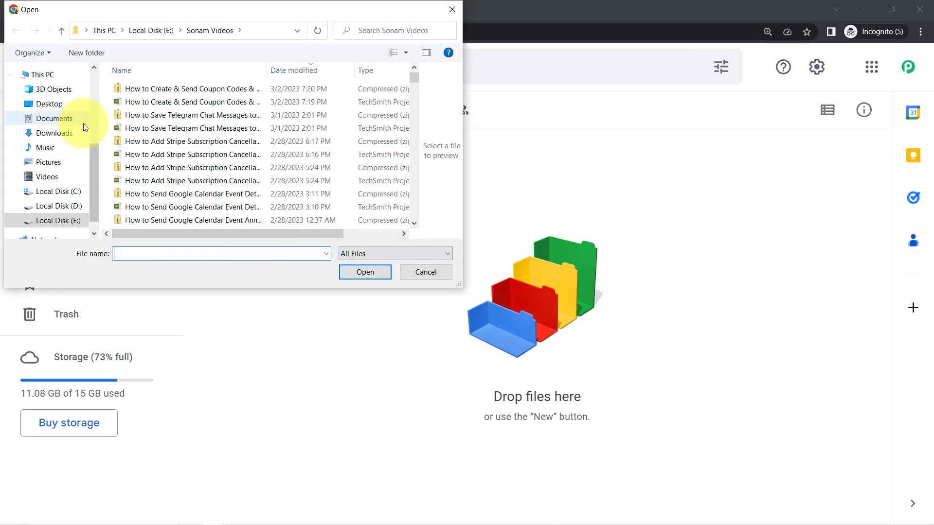
mouse_move(95, 168)
left_mouse_down()
mouse_move(91, 188)
mouse_move(95, 163)
left_mouse_up()
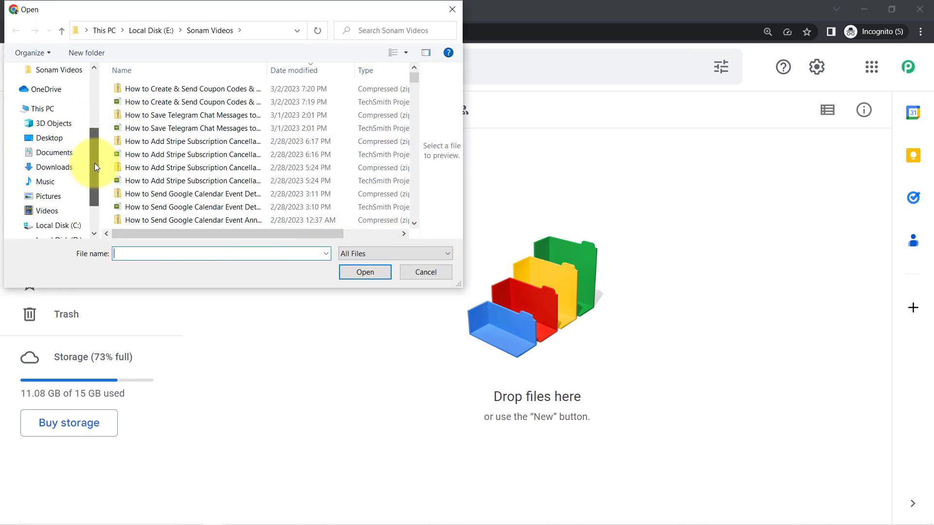
left_click(46, 136)
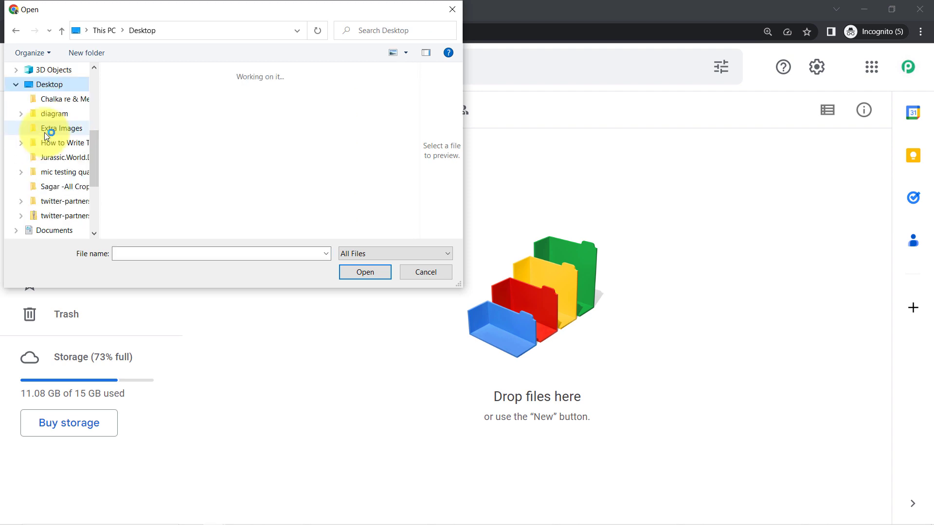
left_click(52, 114)
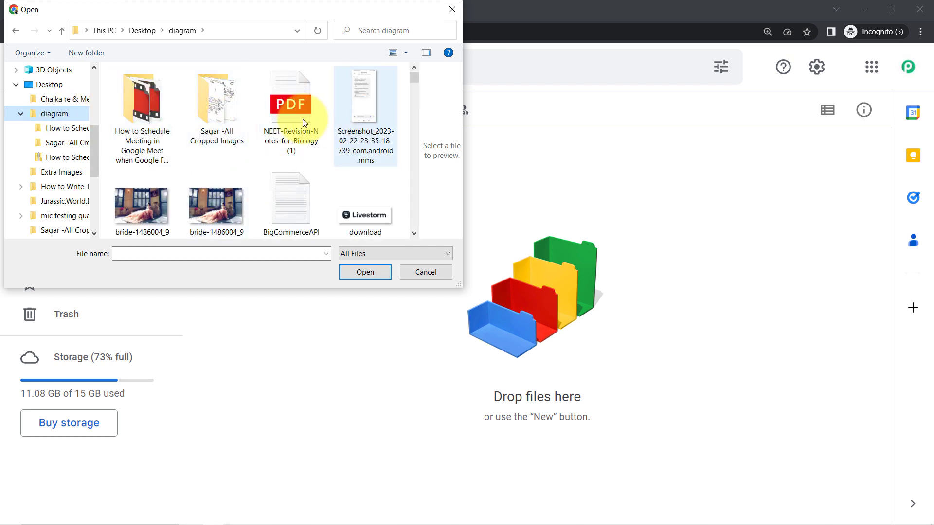
left_click(269, 116)
left_click(355, 273)
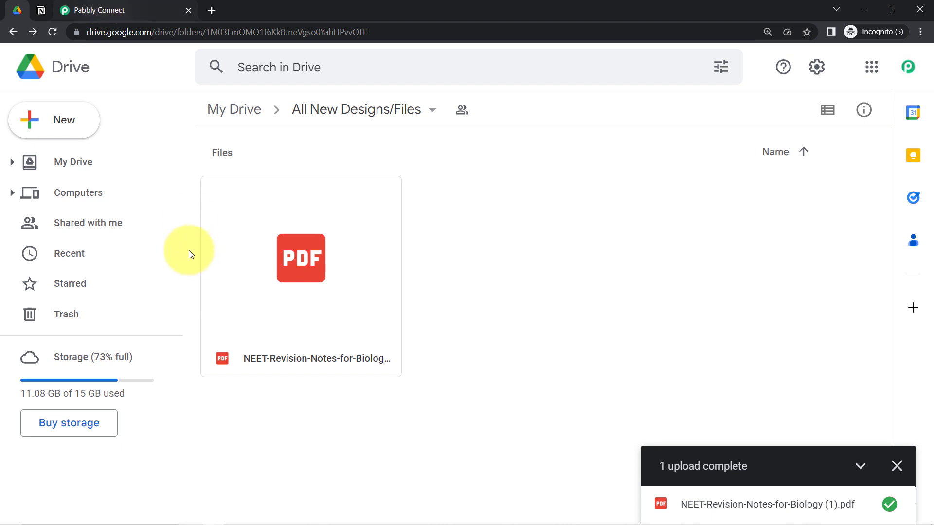
left_click(85, 9)
Resend the test request and check the received file Title against Drive
left_click(245, 268)
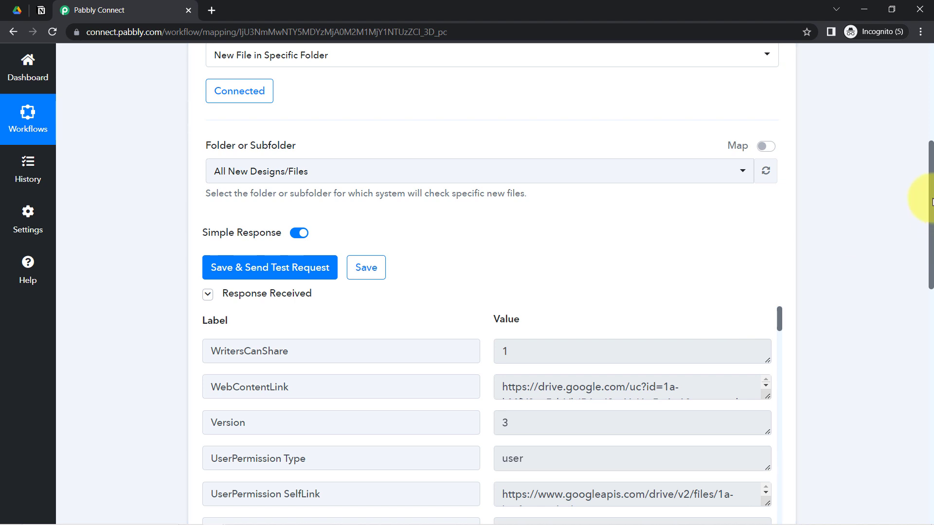
left_click_drag(930, 196, 928, 240)
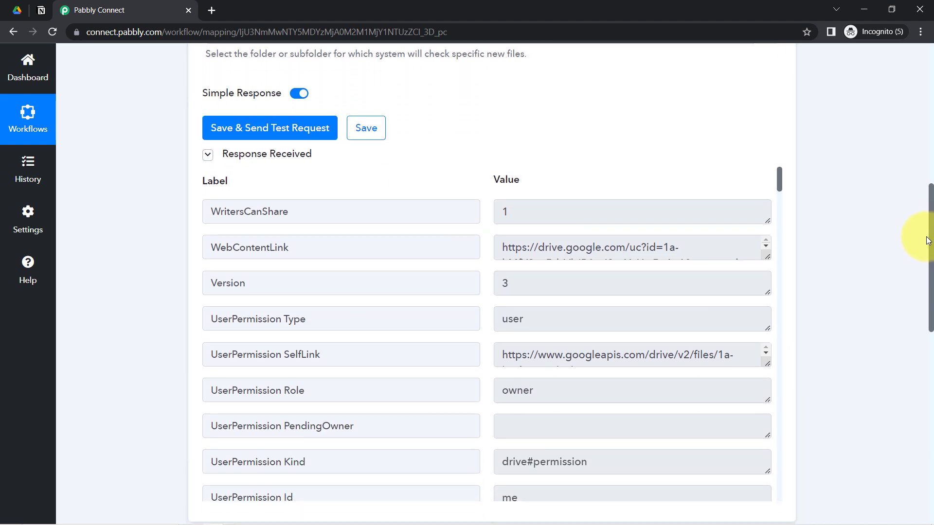
left_click(15, 8)
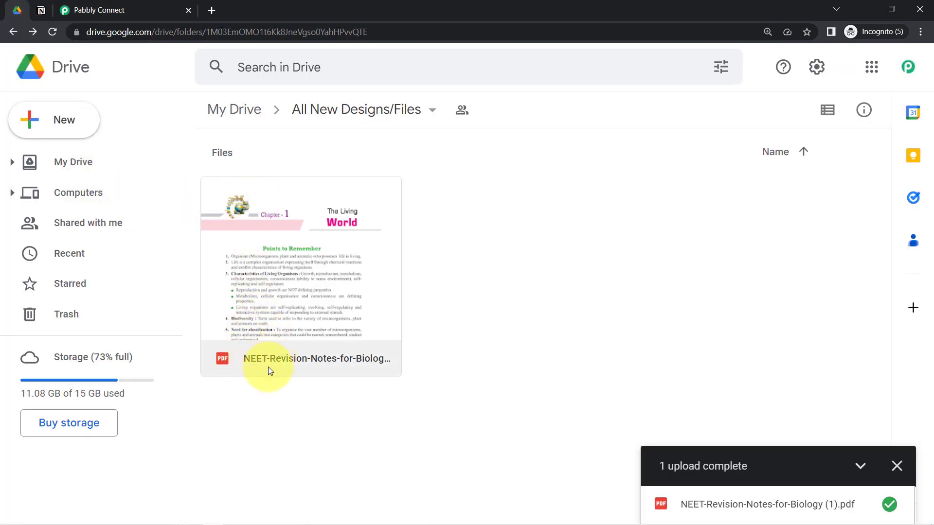
left_click(155, 9)
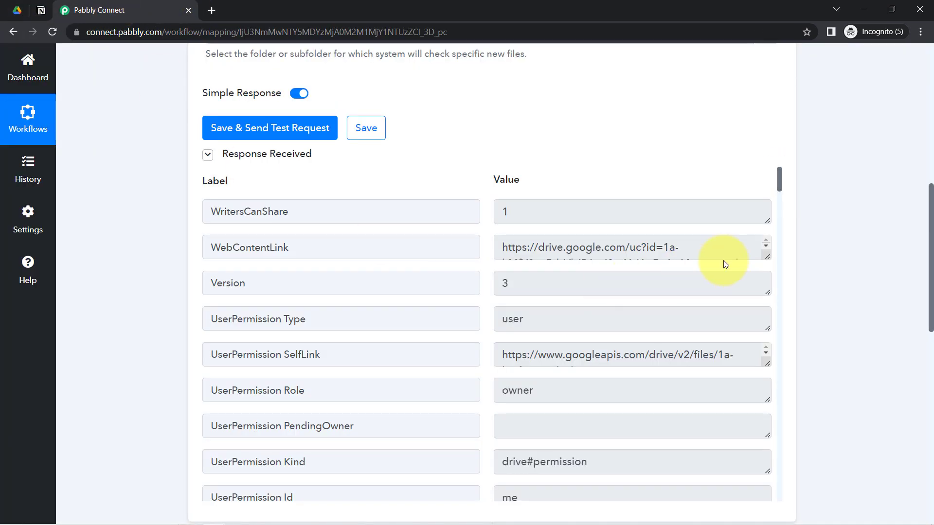
left_click_drag(779, 173, 627, 223)
triple_click(564, 214)
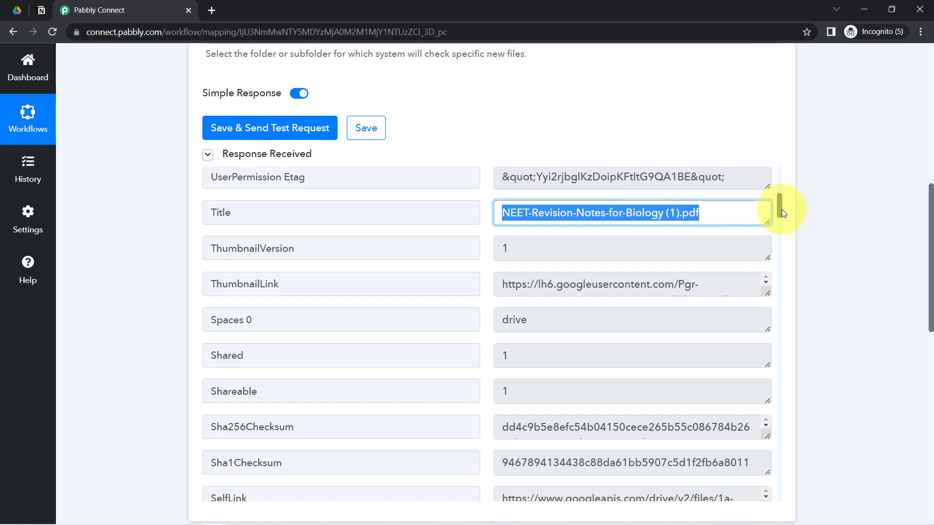
left_click_drag(781, 210, 779, 185)
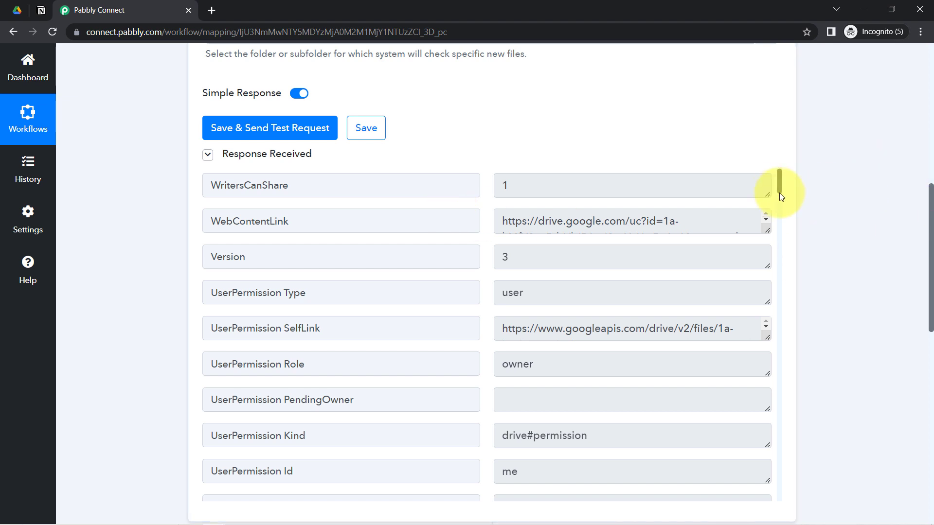
Scroll the response to the WebContentLink field and select its URL
left_click(18, 13)
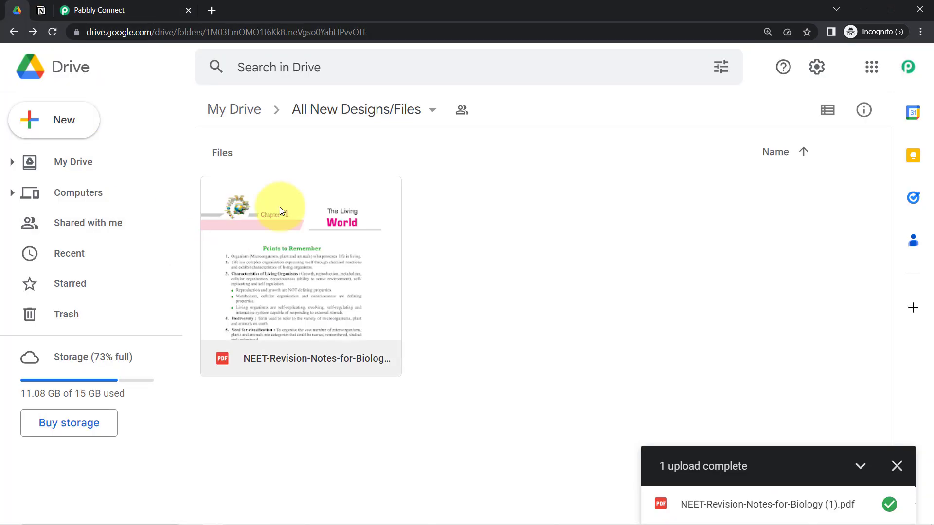
left_click(150, 10)
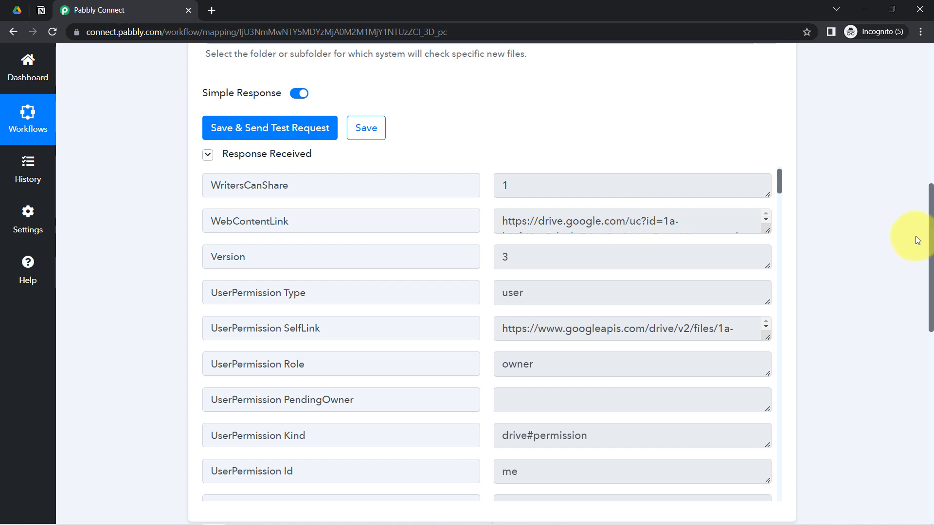
left_click_drag(929, 249, 918, 125)
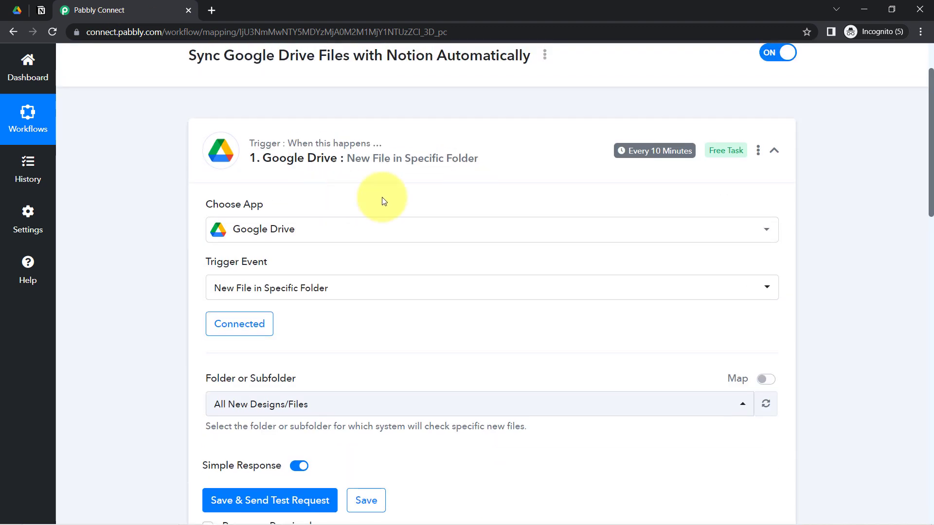
mouse_move(661, 152)
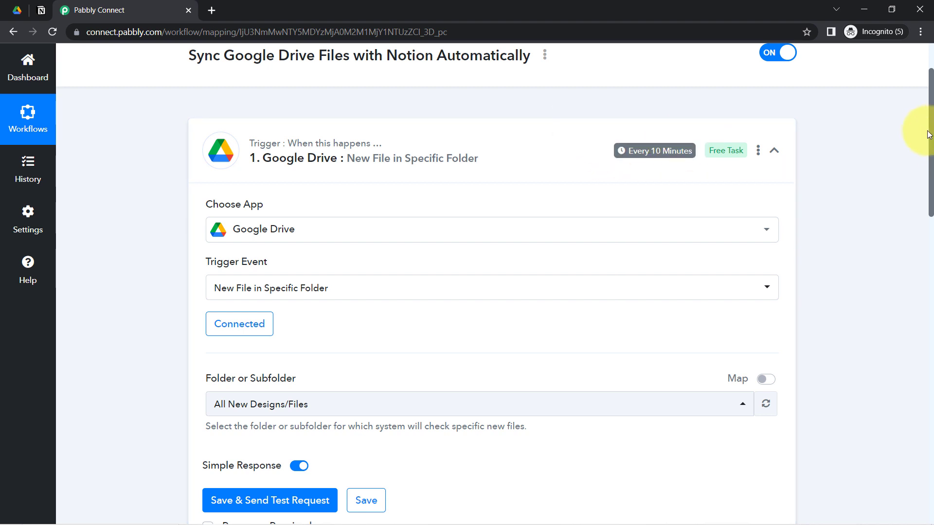
left_click_drag(931, 130, 931, 253)
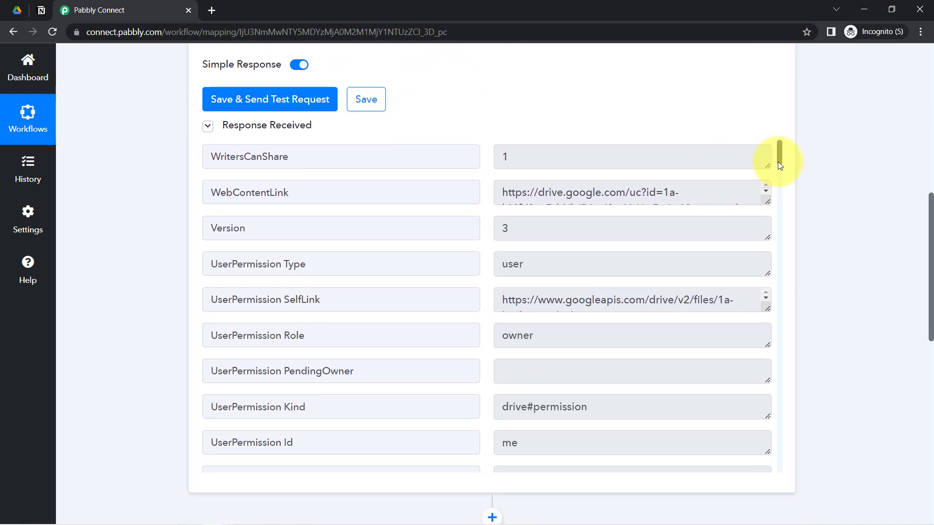
left_click_drag(780, 165, 778, 150)
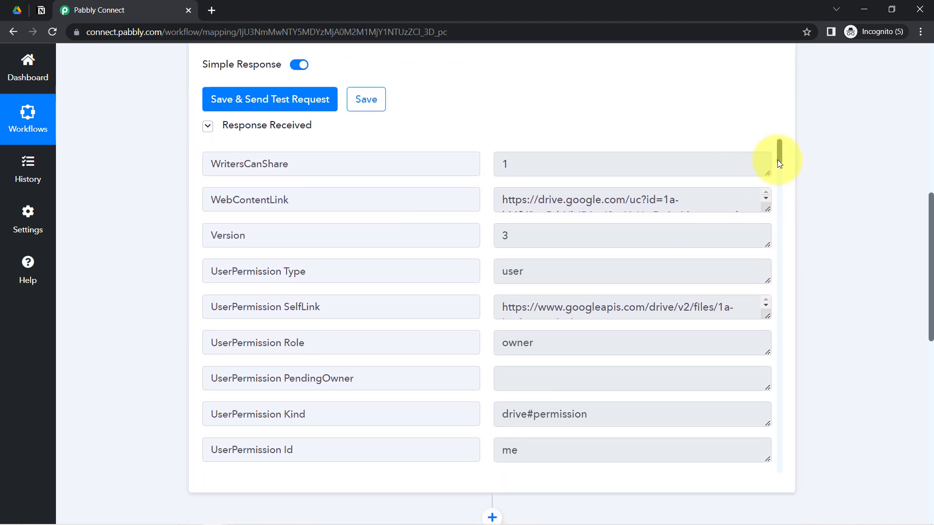
triple_click(604, 193)
Open the copied WebContentLink in a new tab, dismiss the Save As prompt, and return to Drive
key("ctrl+c")
key("ctrl+t")
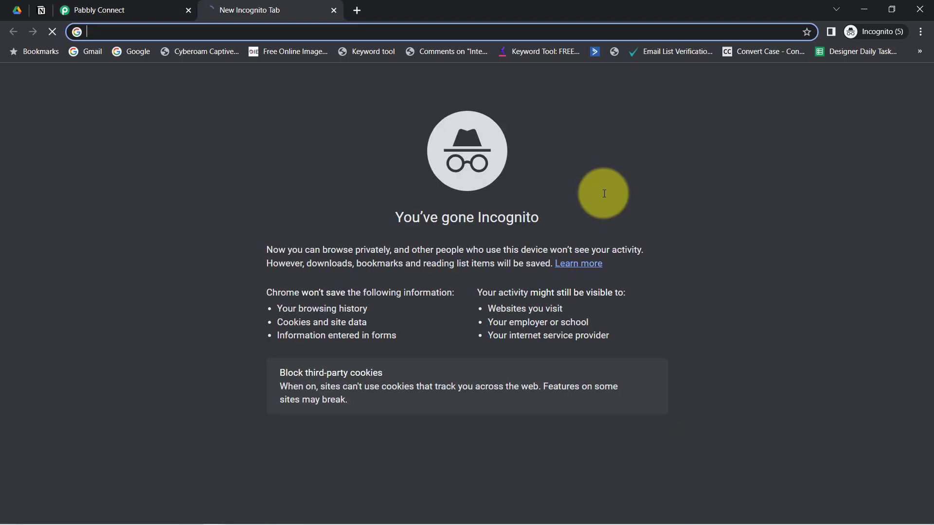
key("ctrl+v")
key("Return")
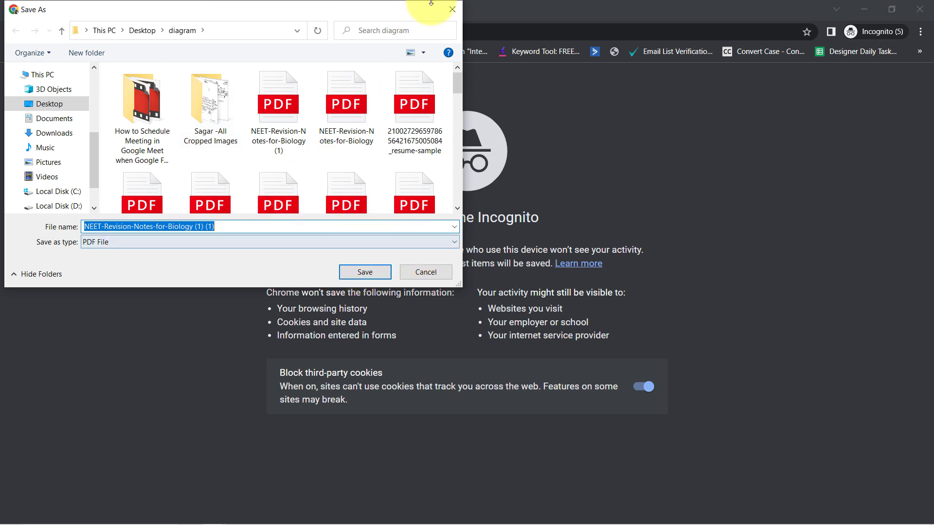
left_click(451, 11)
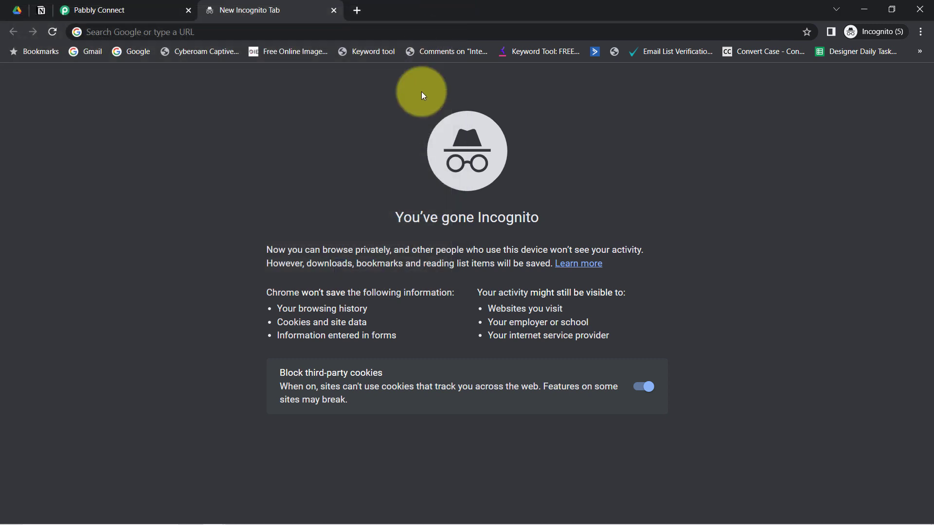
left_click(17, 9)
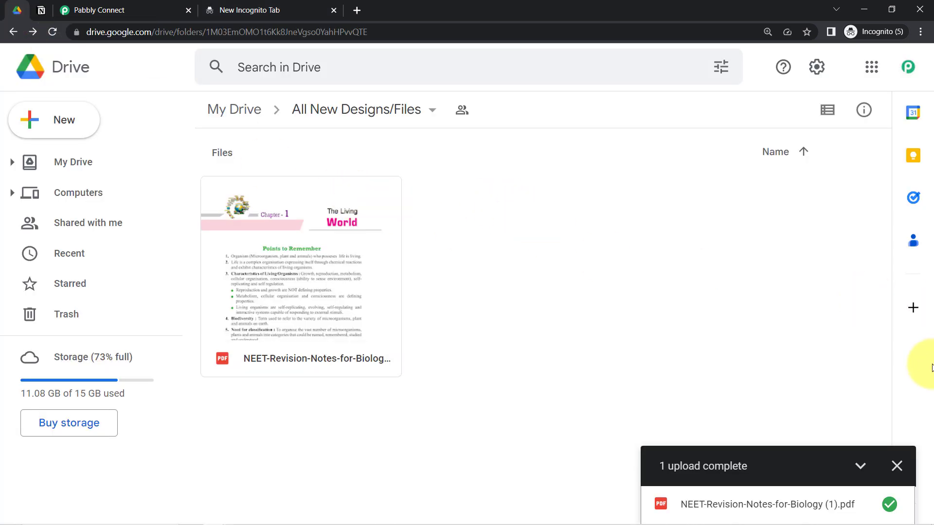
Set the All New Designs/Files folder's General access to Anyone with the link as Viewer
left_click(897, 462)
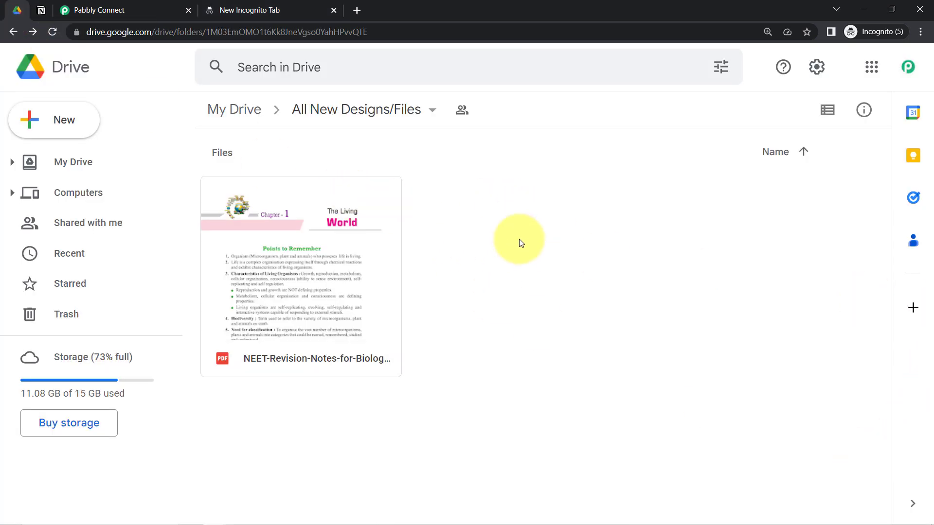
left_click(359, 113)
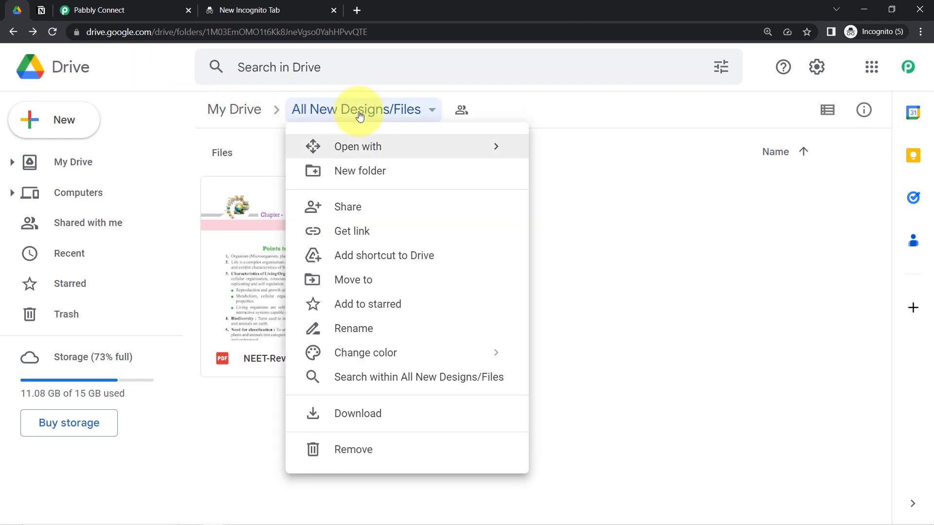
left_click(336, 207)
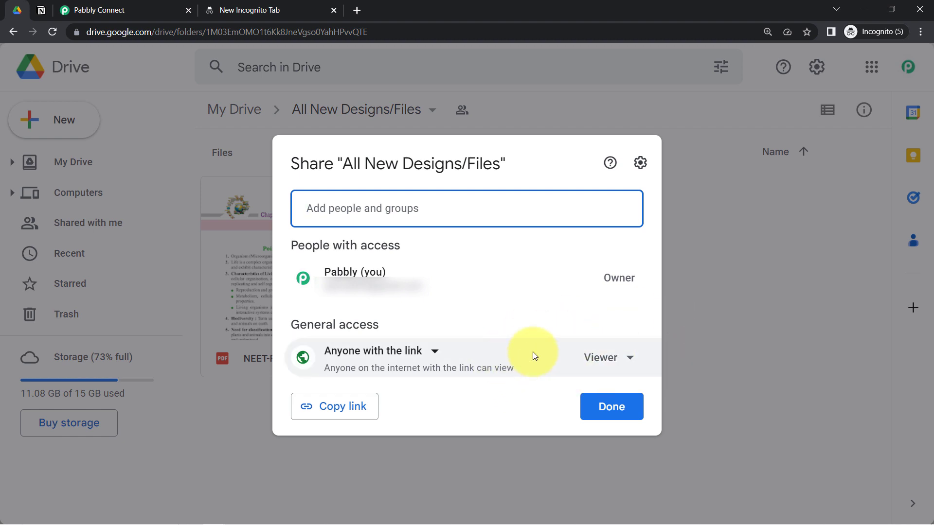
left_click(98, 10)
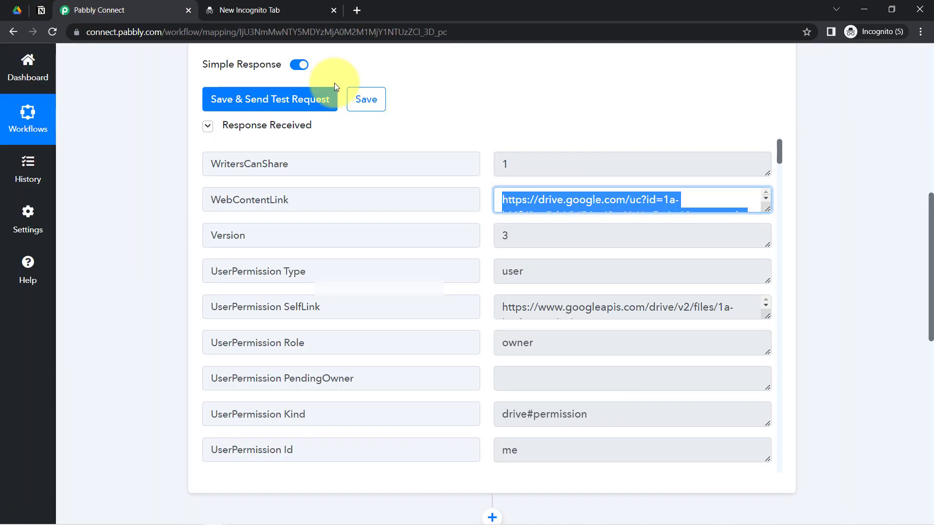
Enlarge the WebContentLink field in the trigger response to show the full URL
left_click(577, 205)
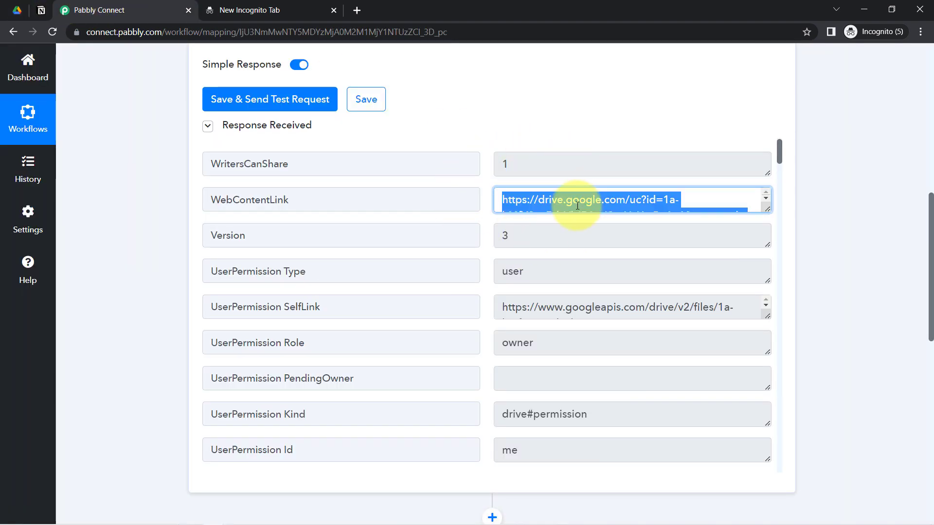
left_click_drag(768, 210, 768, 251)
left_click_drag(931, 237, 834, 380)
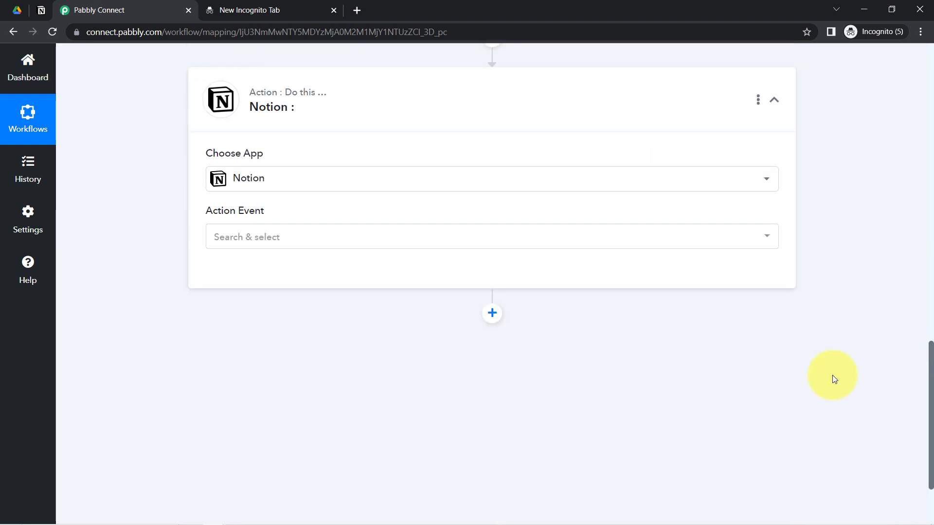
Choose Create Database Item as the Notion action event and start connecting an account
left_click(223, 243)
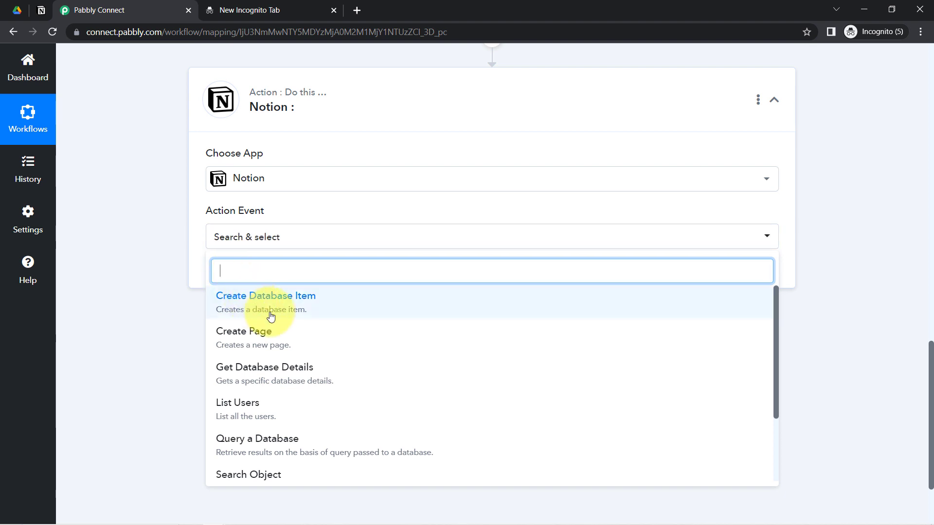
left_click(292, 308)
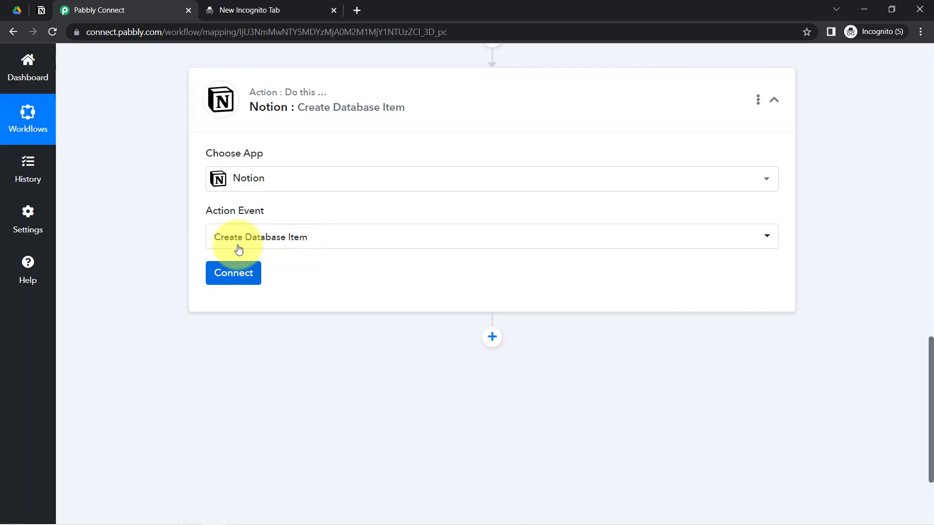
left_click(232, 271)
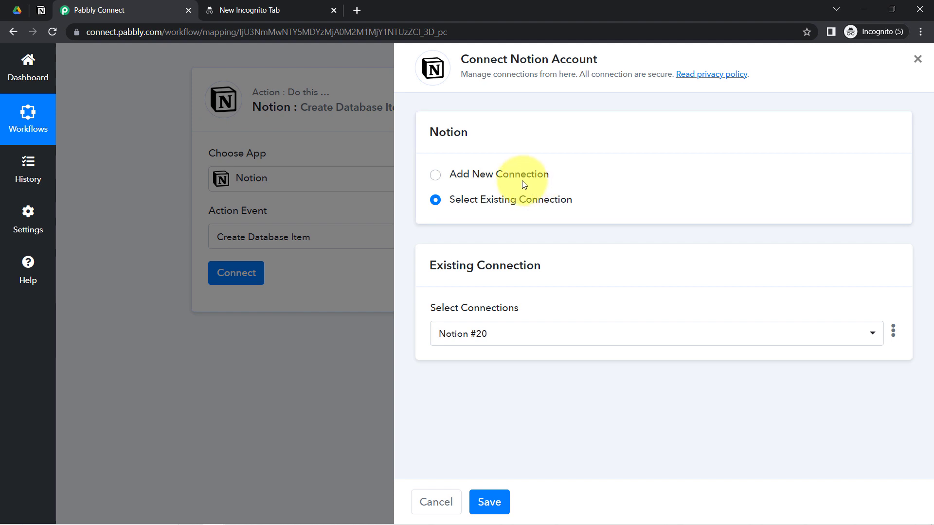
Authorize a new Notion connection with access to the All Files page
left_click(511, 173)
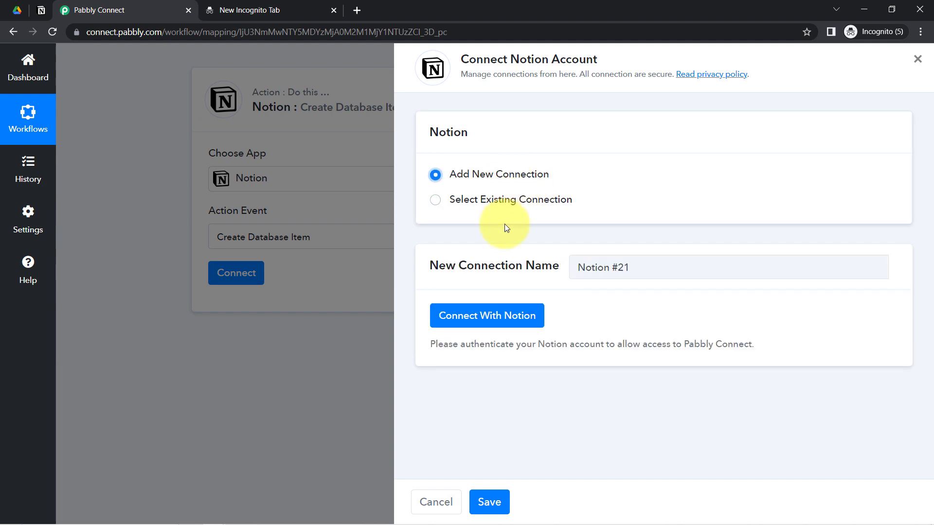
left_click(481, 318)
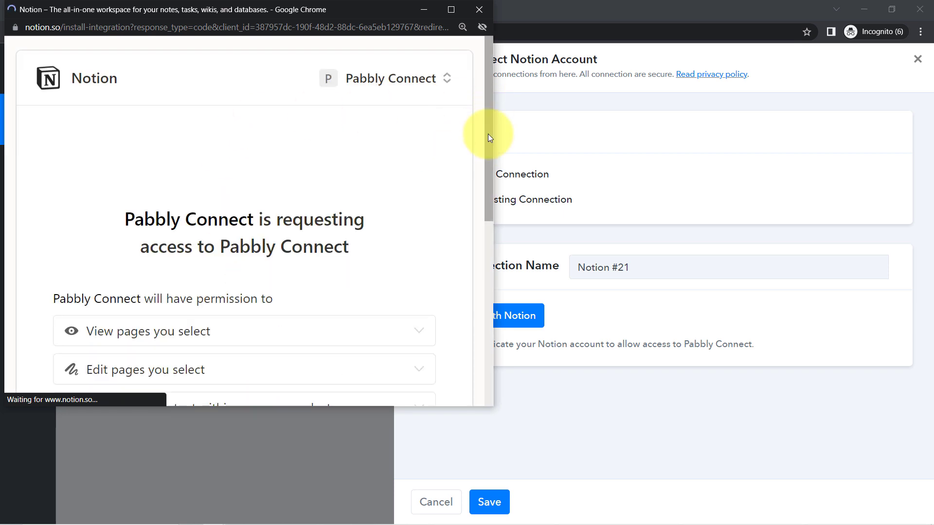
left_click_drag(488, 134, 492, 286)
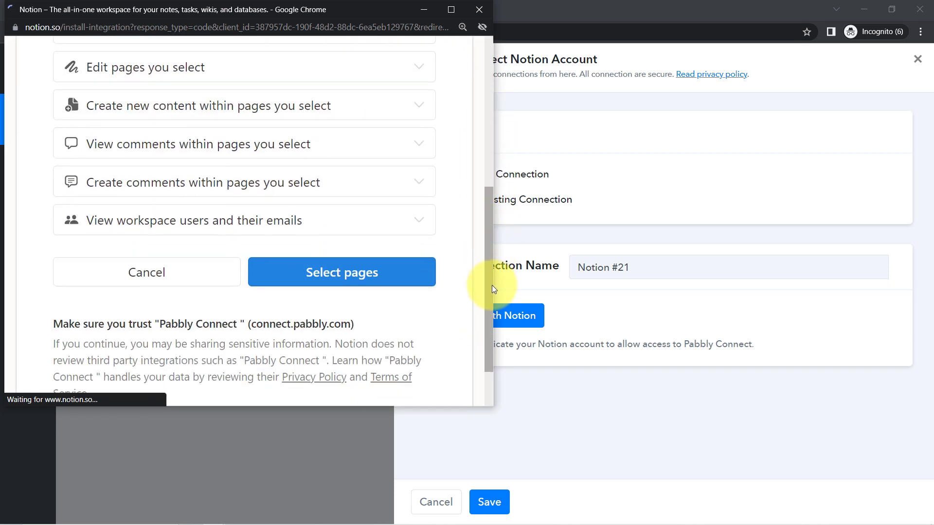
left_click(365, 271)
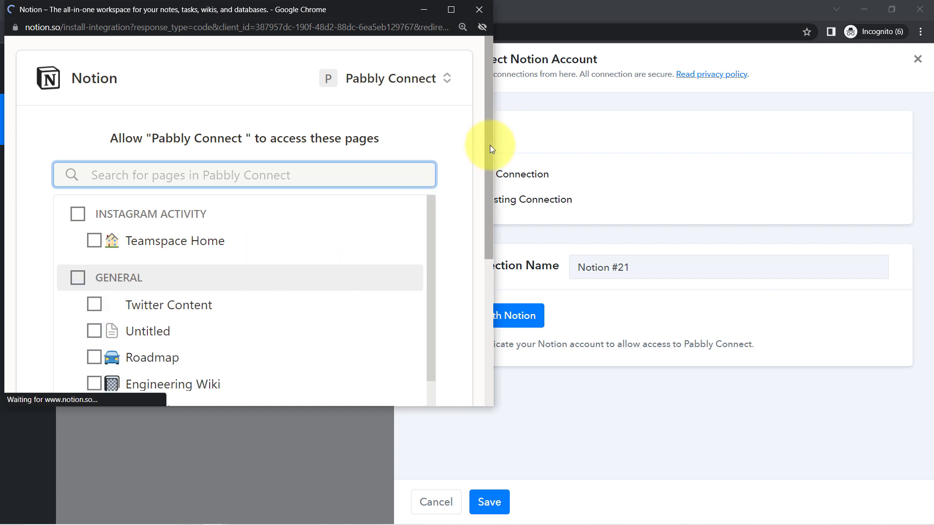
left_click_drag(486, 151, 486, 289)
left_click_drag(431, 127, 430, 266)
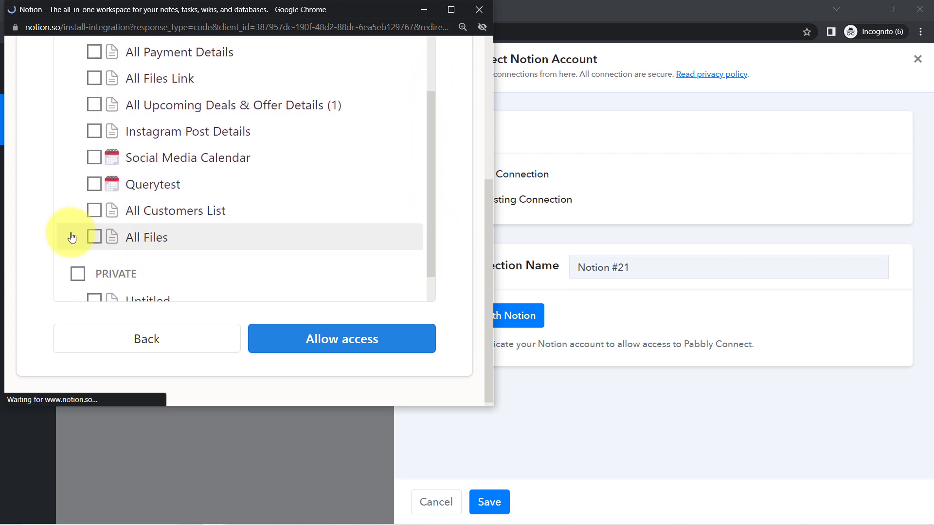
left_click(90, 245)
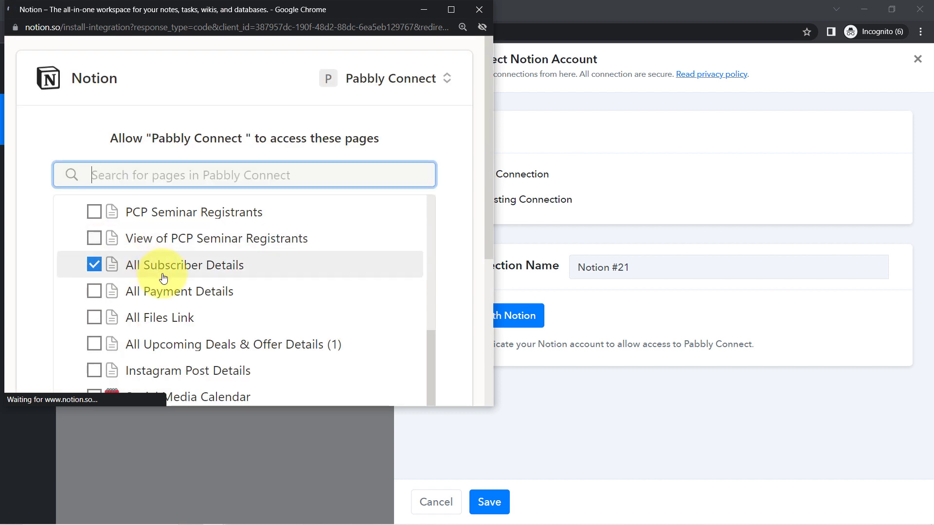
left_click_drag(490, 227, 481, 372)
left_click(341, 344)
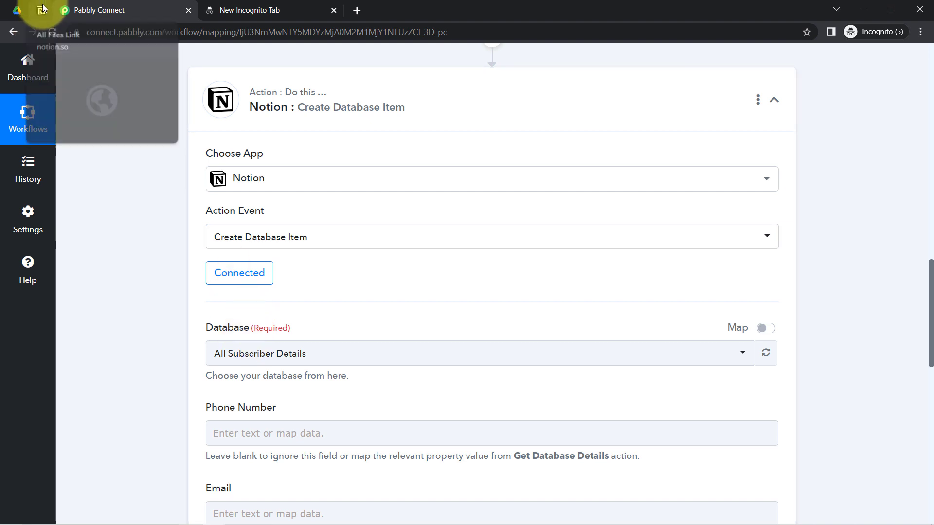
Compare the All Files Link database in Notion with the Database dropdown's options
left_click(41, 10)
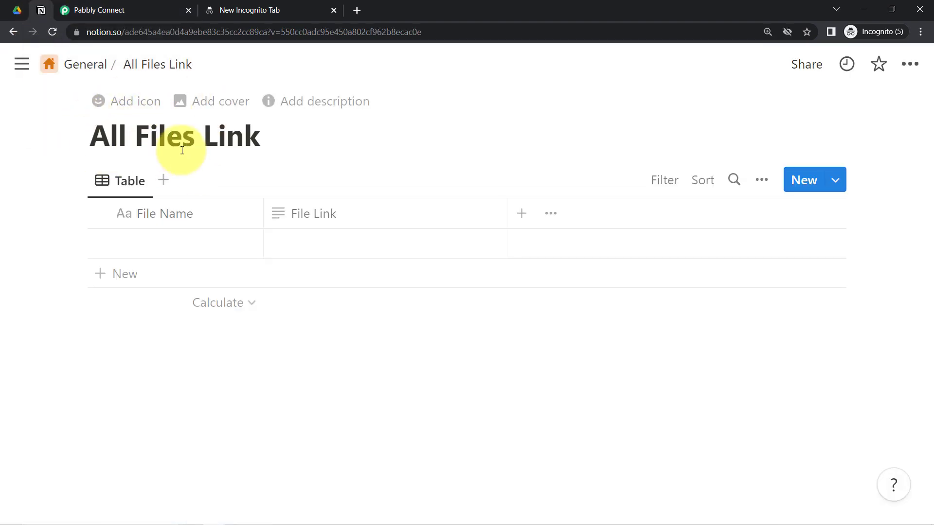
left_click(118, 16)
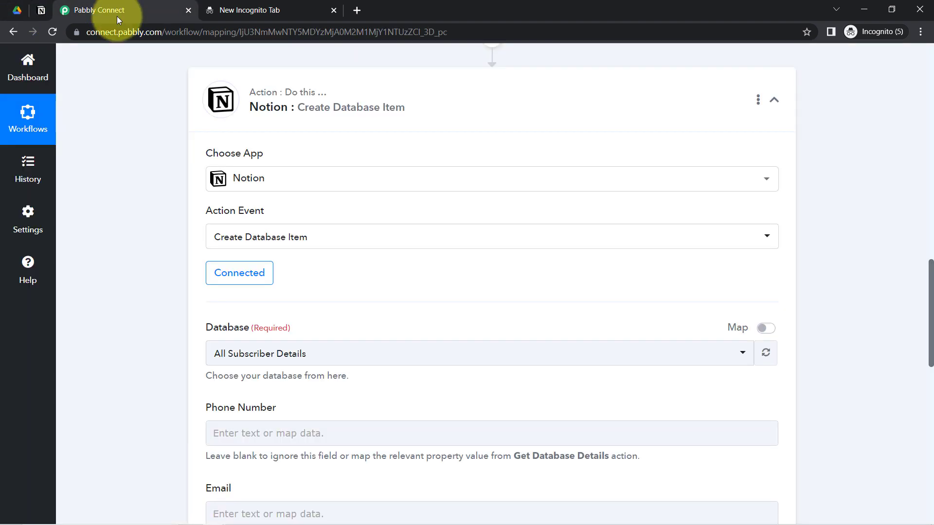
left_click(240, 352)
left_click(166, 346)
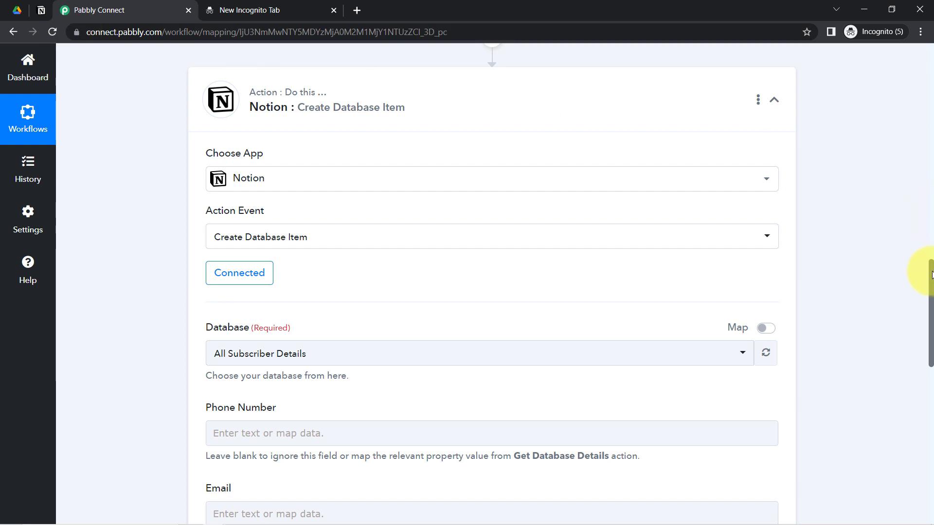
Refresh the Notion database list, then reopen the Notion account connection settings
scroll(932, 274, "down", 3)
left_click(768, 221)
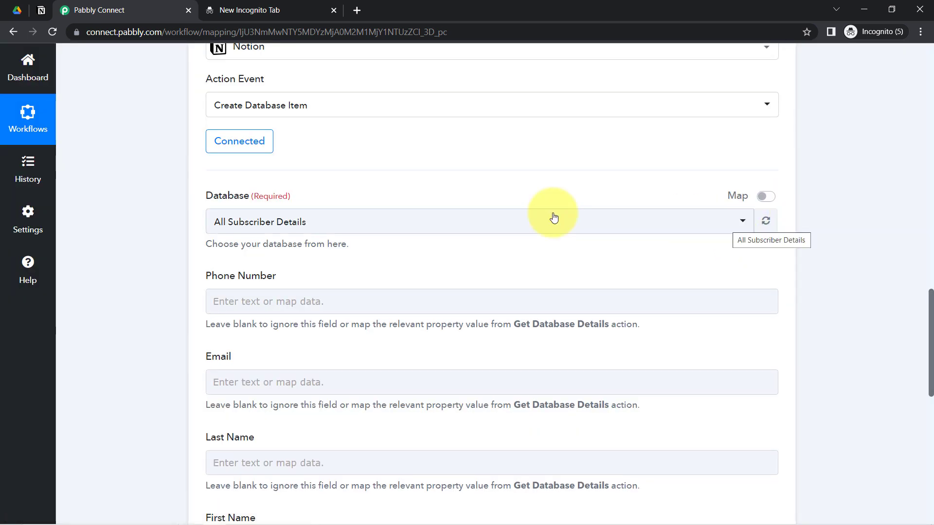
left_click(552, 217)
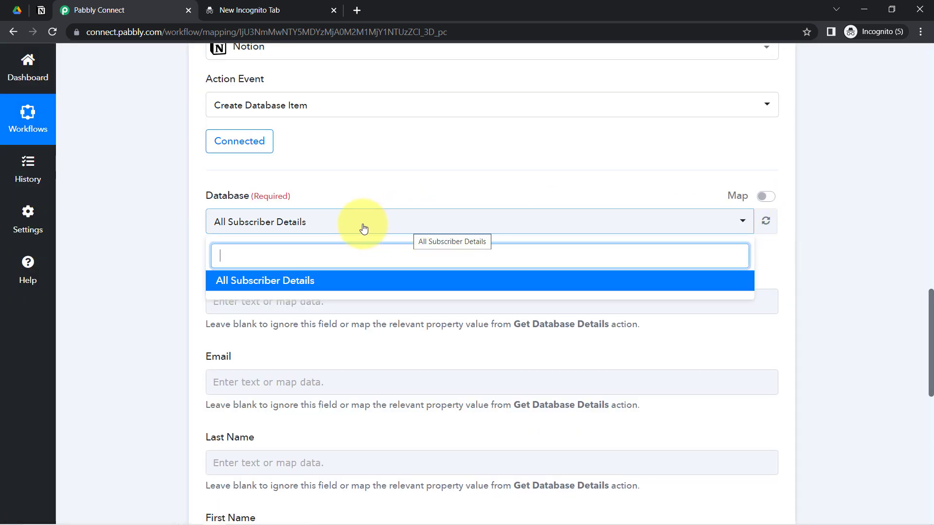
left_click(246, 145)
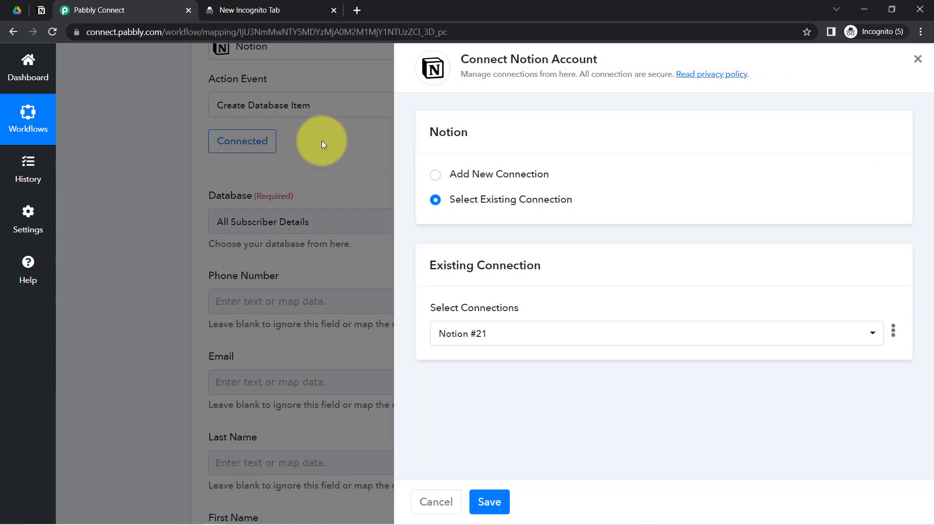
Add a new Notion connection and proceed to choosing which pages to share
left_click(478, 181)
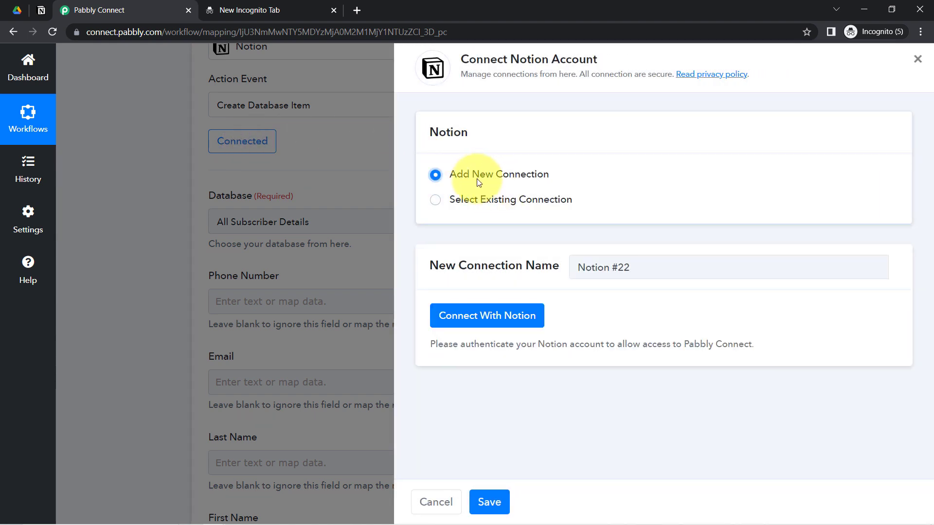
left_click(457, 315)
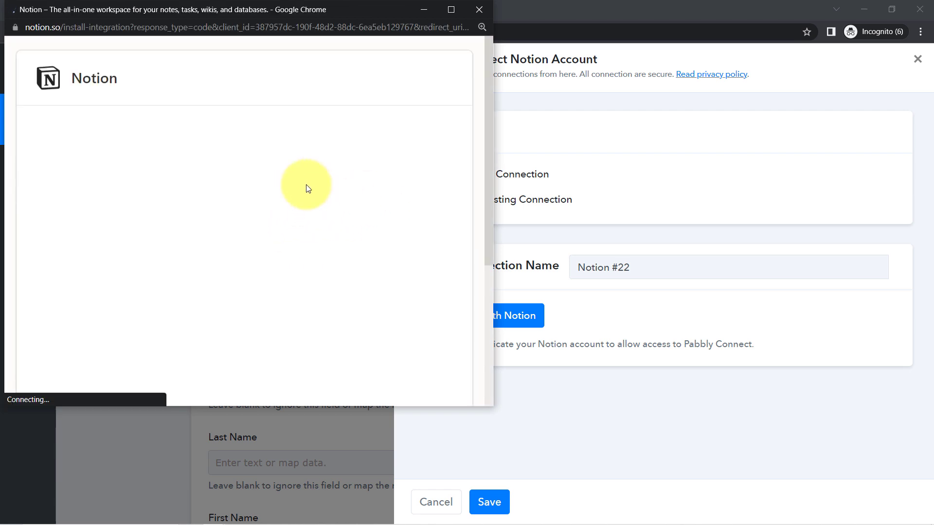
scroll(491, 159, "down", 6)
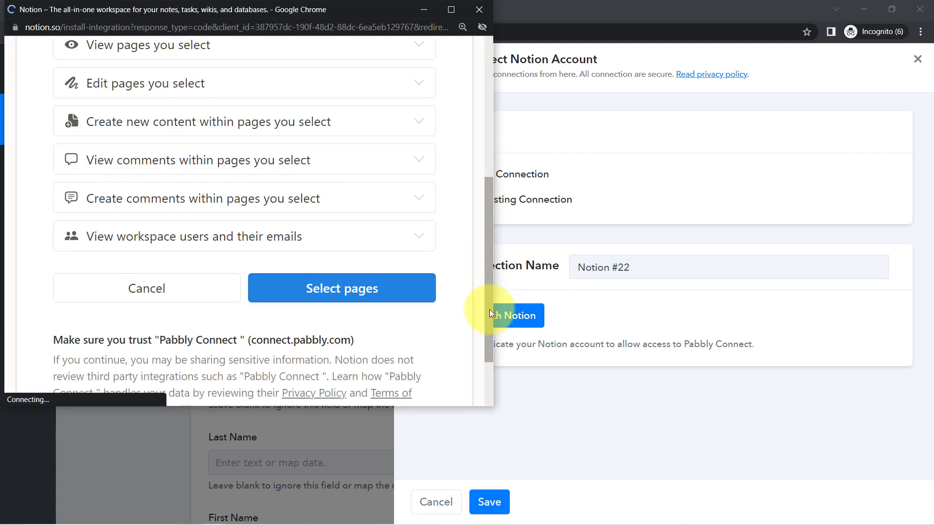
left_click(326, 271)
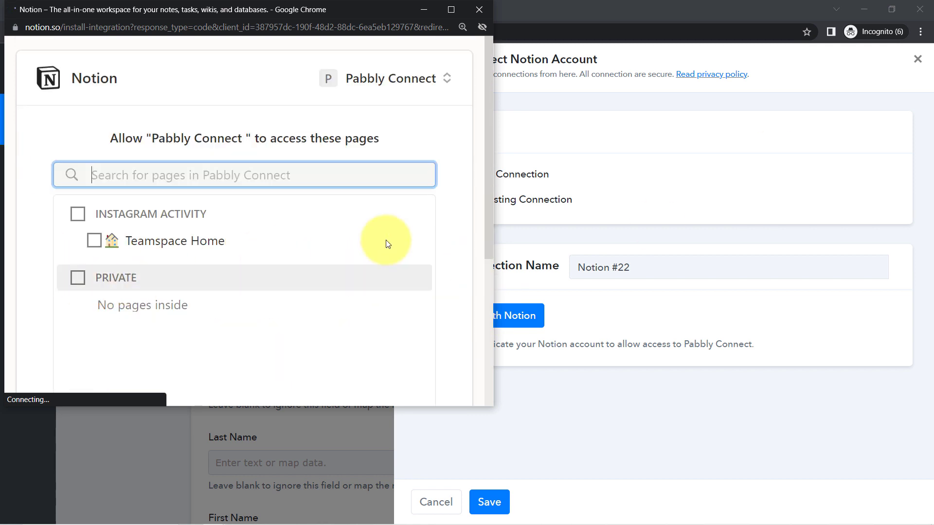
Grant access to all GENERAL and INSTAGRAM ACTIVITY pages and allow access
scroll(490, 163, "down", 2)
scroll(487, 238, "down", 2)
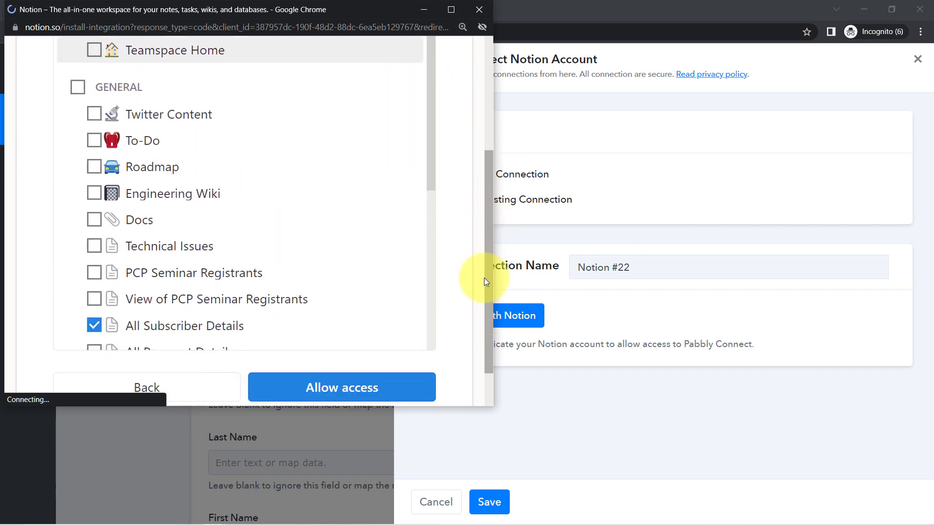
left_click(78, 90)
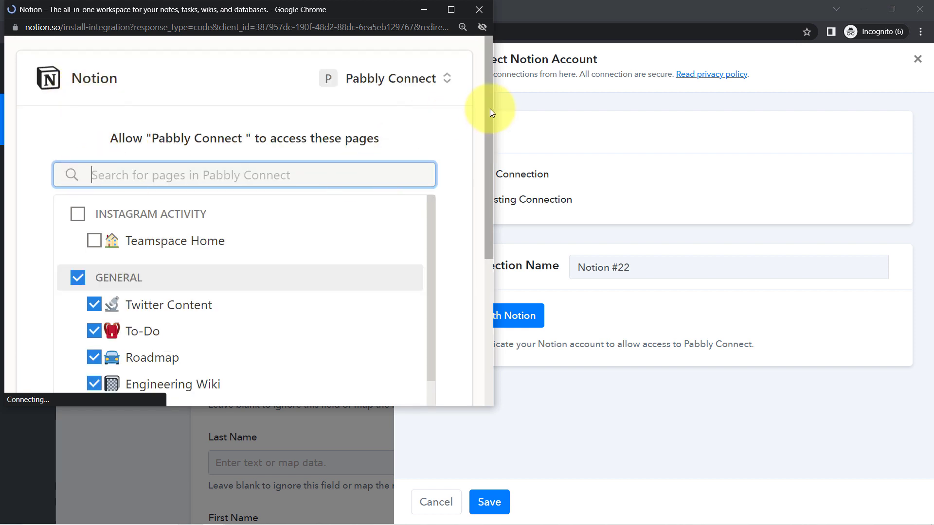
left_click(78, 214)
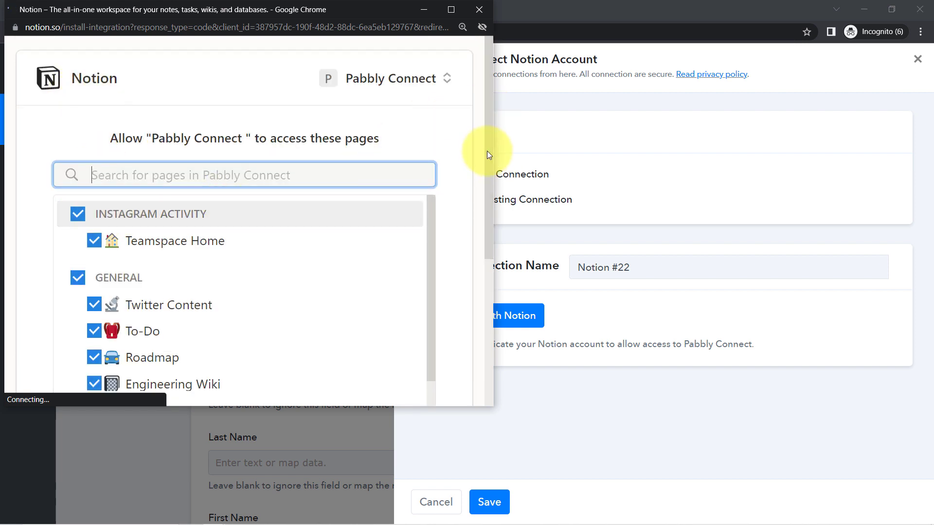
left_click_drag(489, 154, 491, 311)
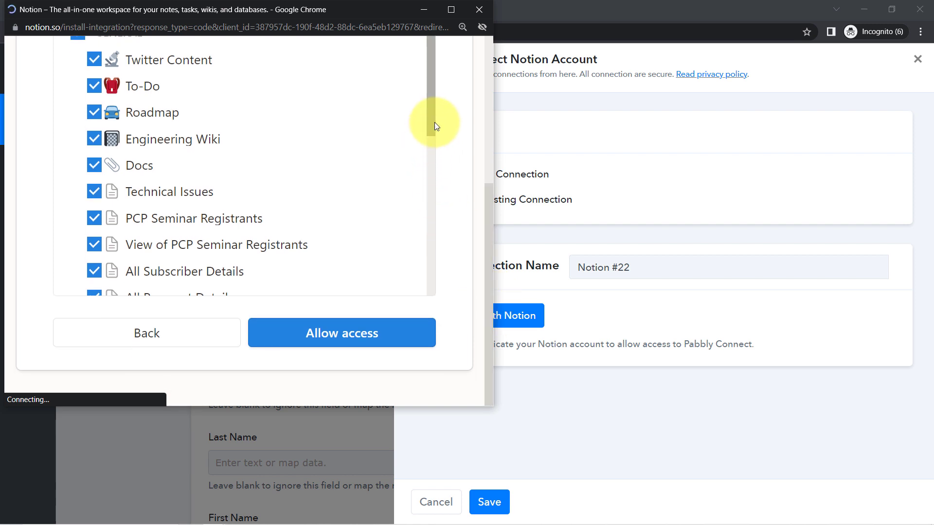
left_click_drag(435, 126, 436, 308)
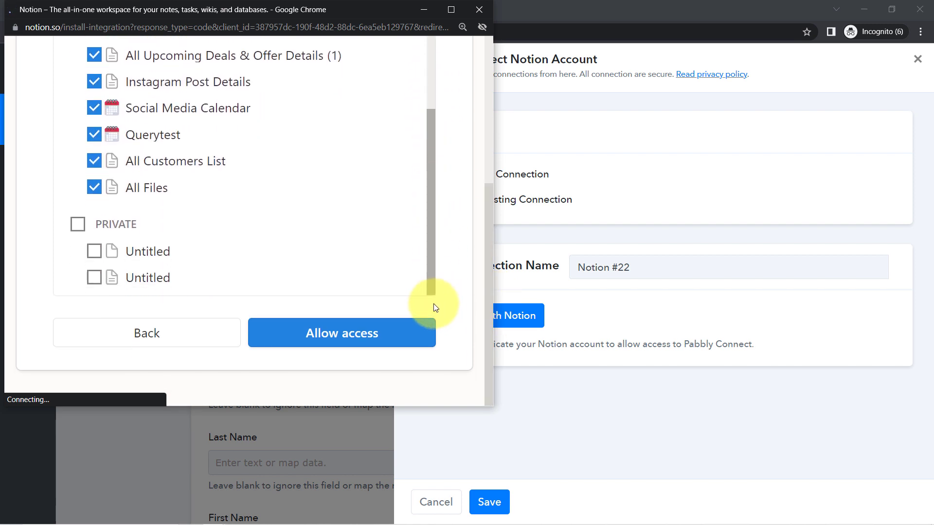
scroll(210, 295, "up", 5)
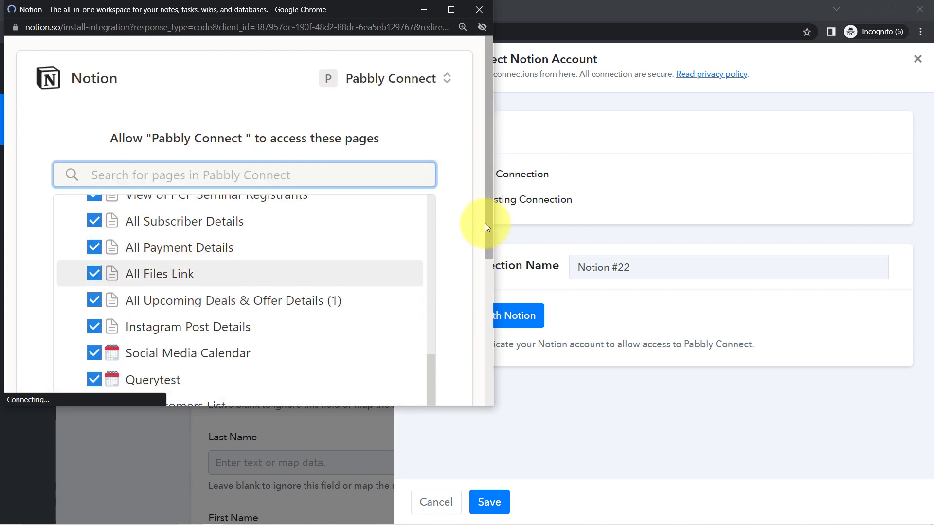
scroll(479, 340, "down", 5)
left_click(390, 334)
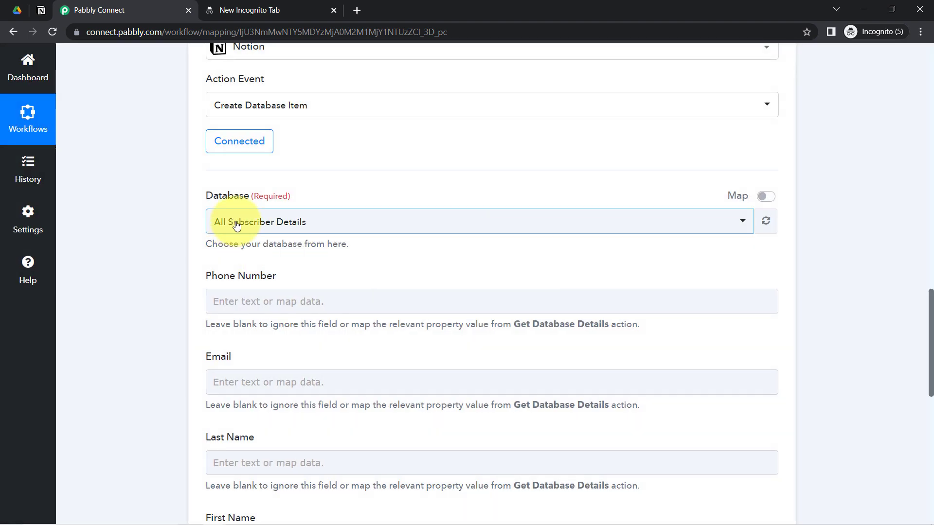
Search 'fil' in the Database dropdown and select the All Files Link database
left_click(231, 220)
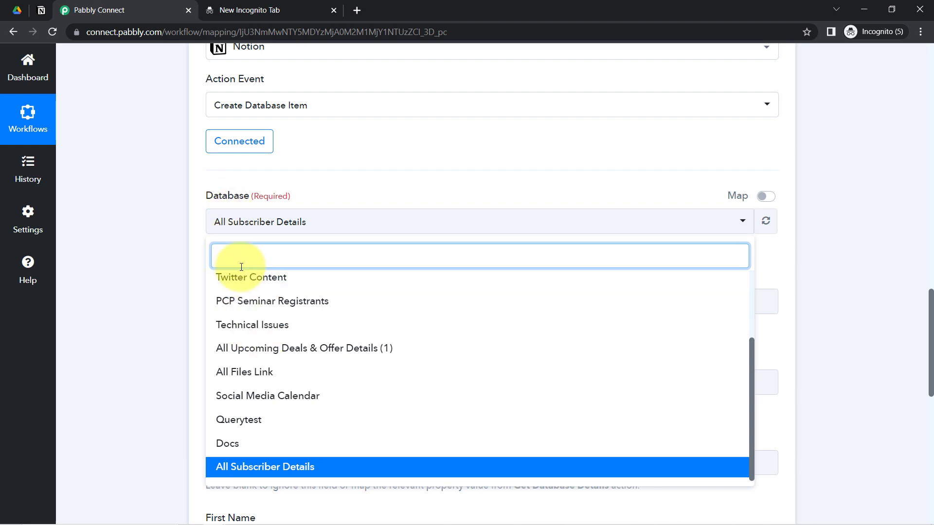
type("fil")
left_click(232, 284)
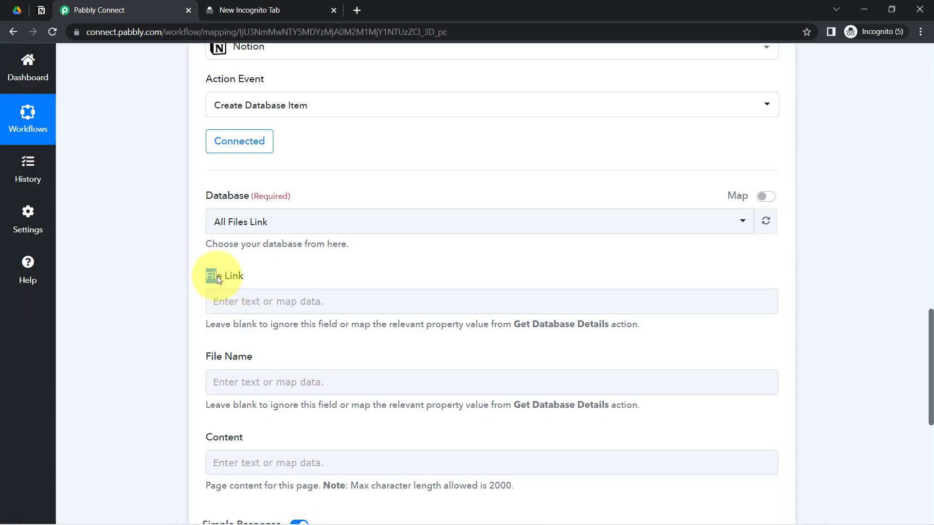
Compare the Notion table's File Name and File Link columns with the form's fields
left_click(42, 10)
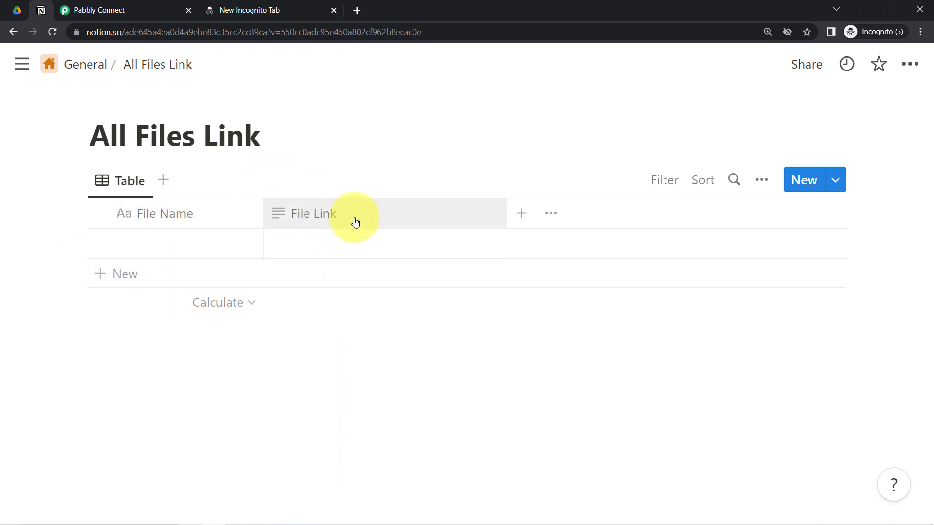
left_click(151, 7)
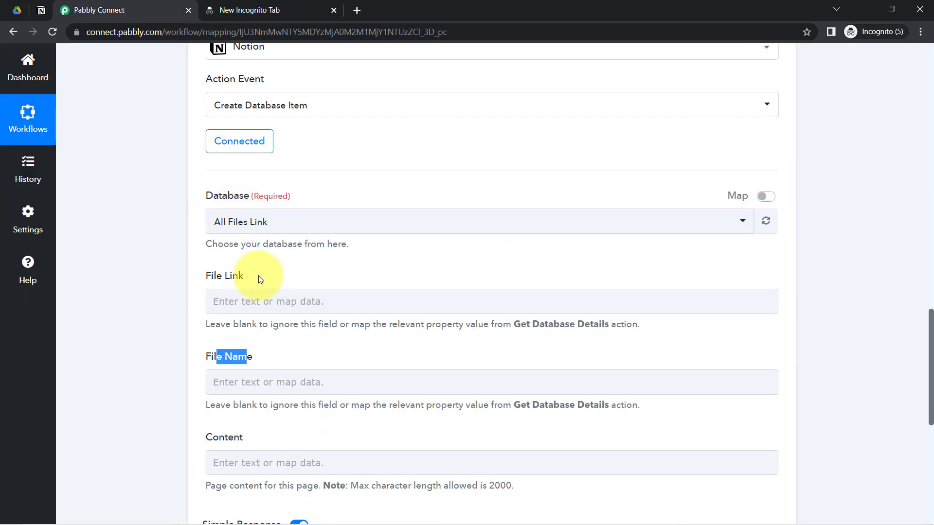
left_click_drag(205, 258, 243, 300)
left_click_drag(214, 363, 232, 359)
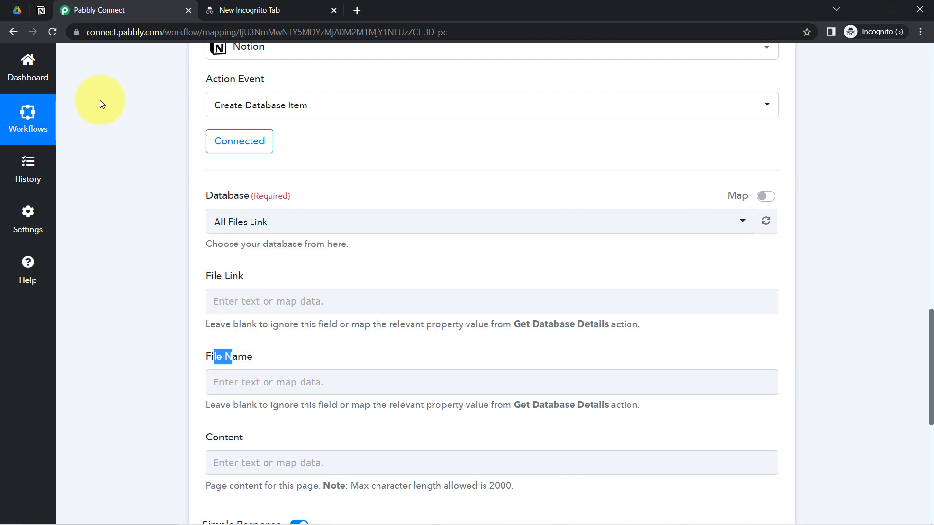
left_click(44, 14)
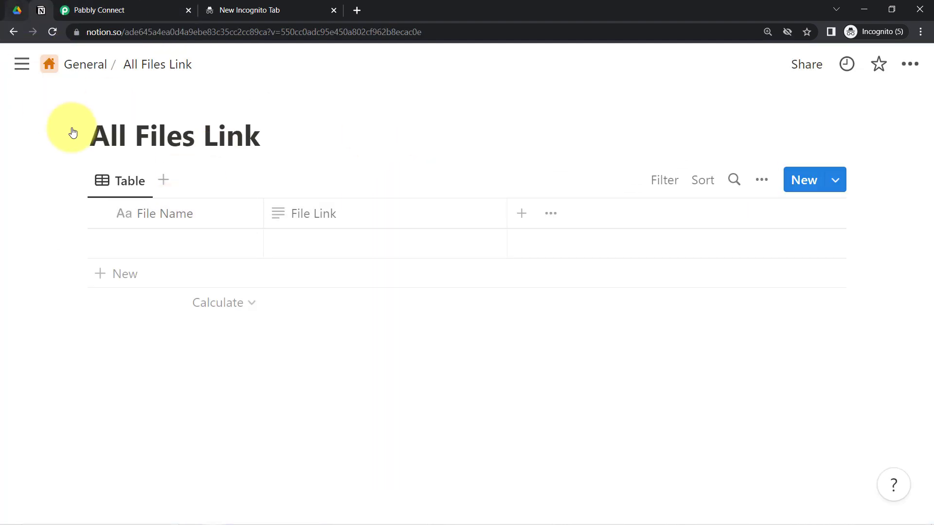
left_click(93, 10)
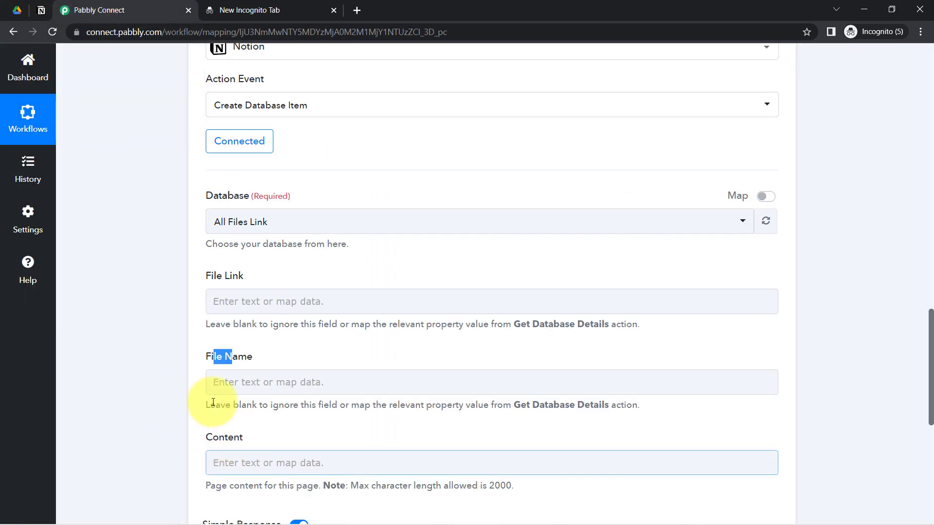
left_click_drag(926, 329, 924, 340)
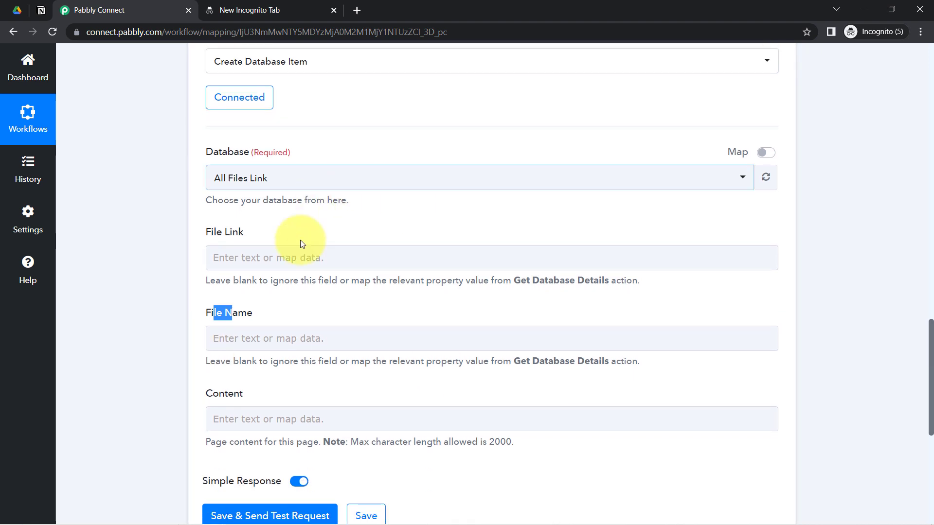
left_click(218, 225)
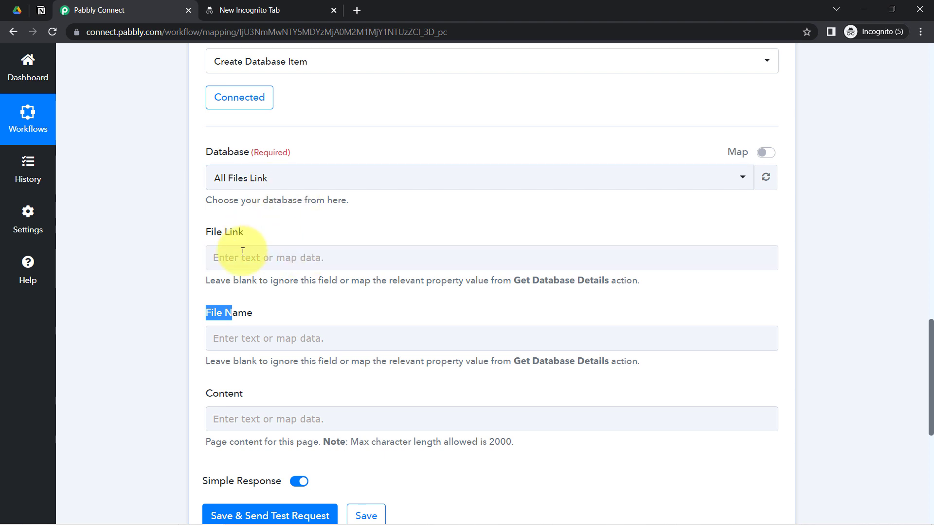
left_click(137, 259)
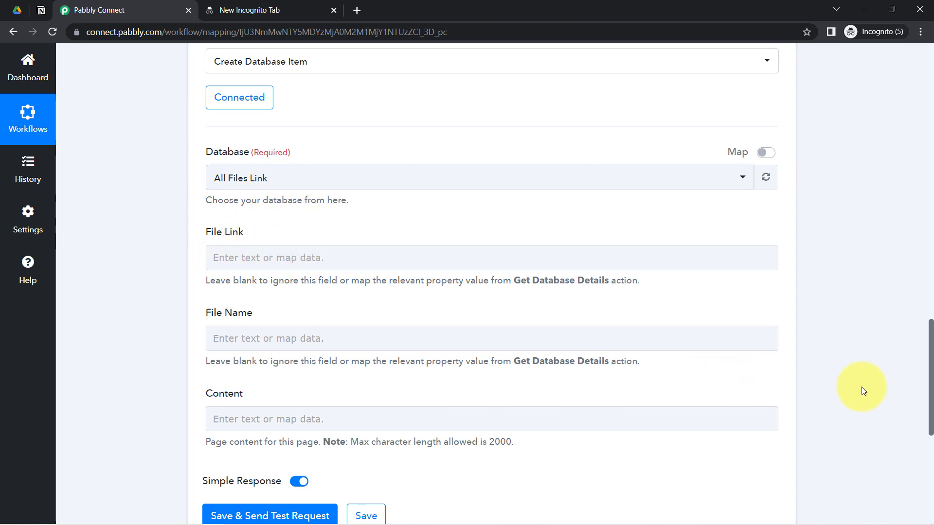
Map the Notion File Link field to the Google Drive trigger's WebContentLink
left_click_drag(930, 405, 926, 268)
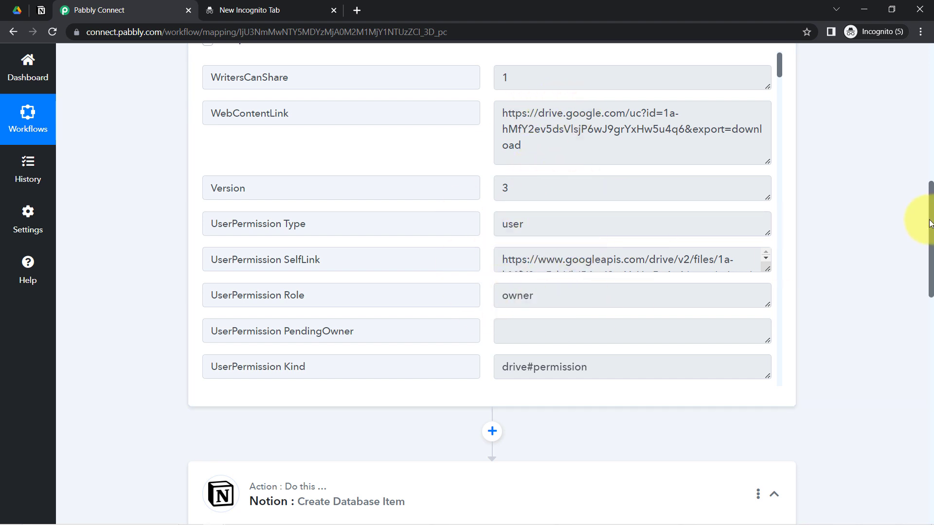
left_click_drag(930, 223, 913, 379)
left_click(222, 185)
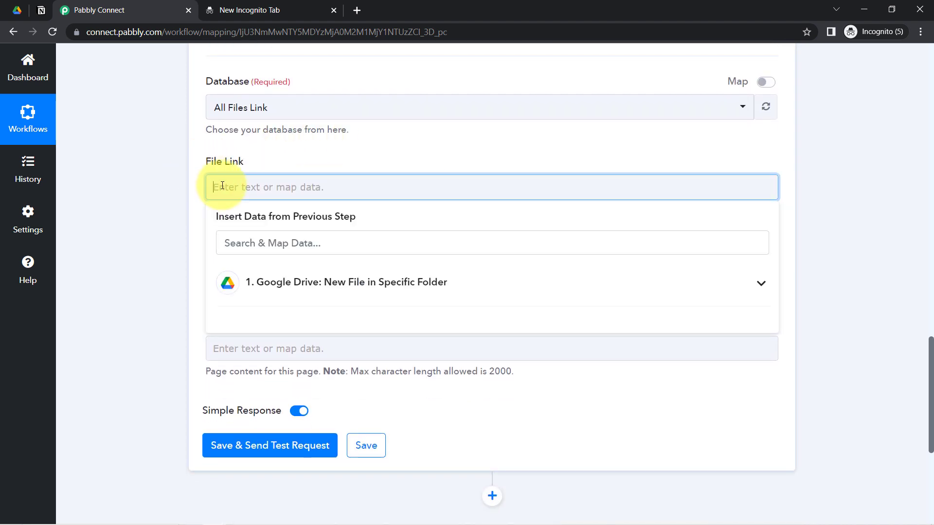
left_click(271, 287)
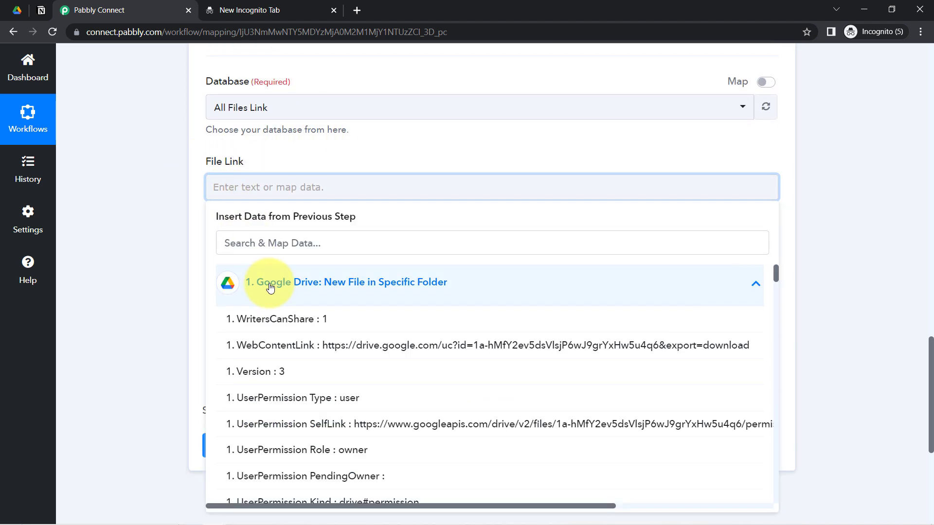
left_click(339, 345)
left_click(98, 209)
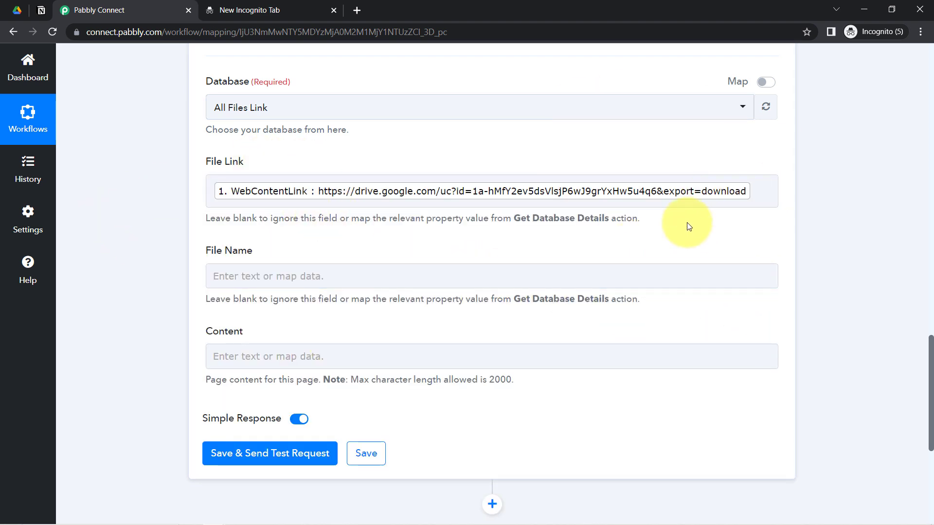
scroll(926, 370, "down", 2)
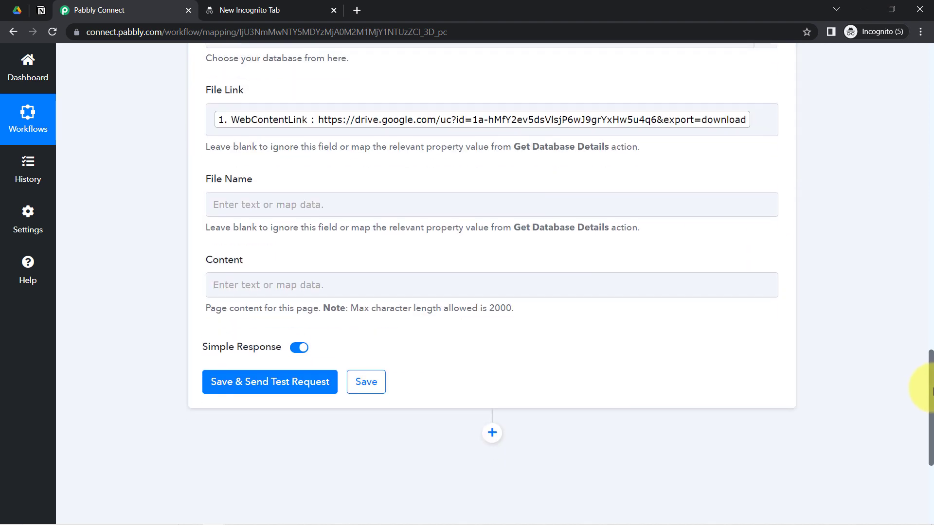
Map File Name to the Drive trigger's OriginalFilename, found by searching 'fil'
left_click(270, 197)
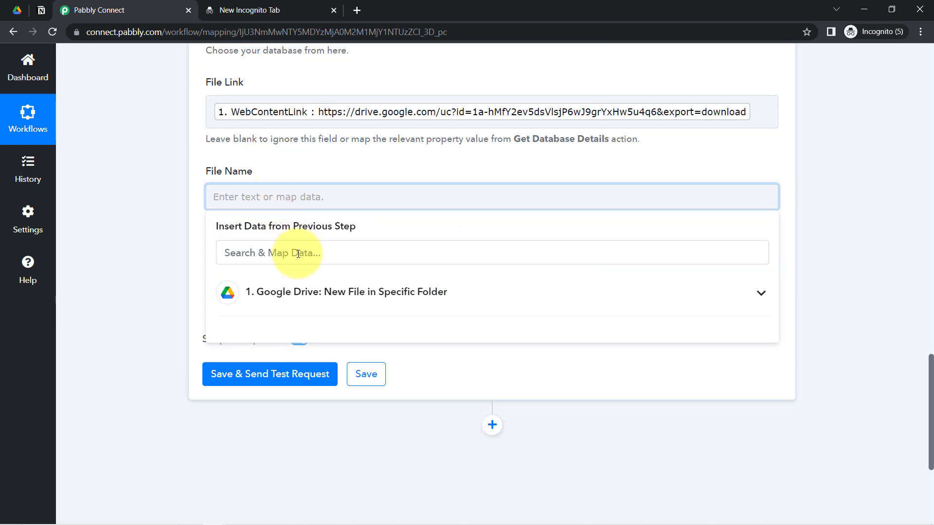
left_click(301, 291)
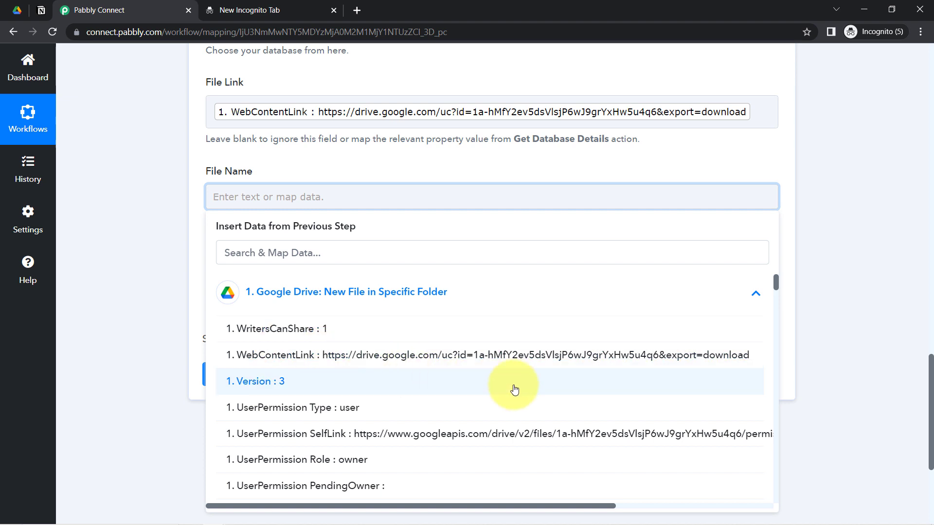
left_click(606, 257)
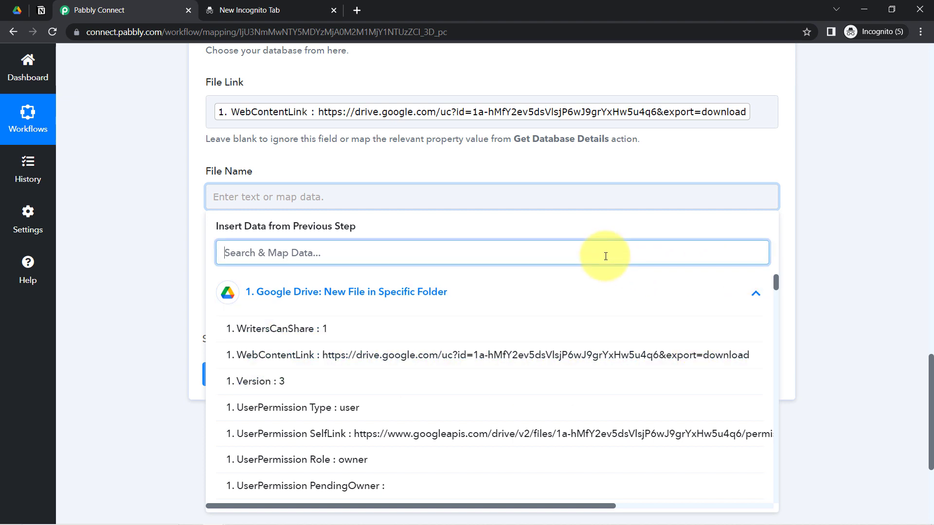
type("file")
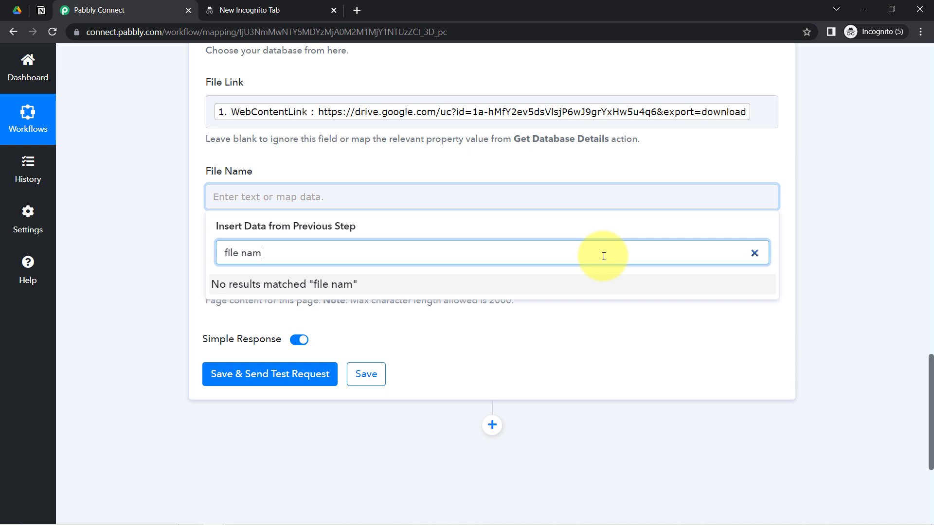
type(" nam")
key("ctrl+a")
key("BackSpace")
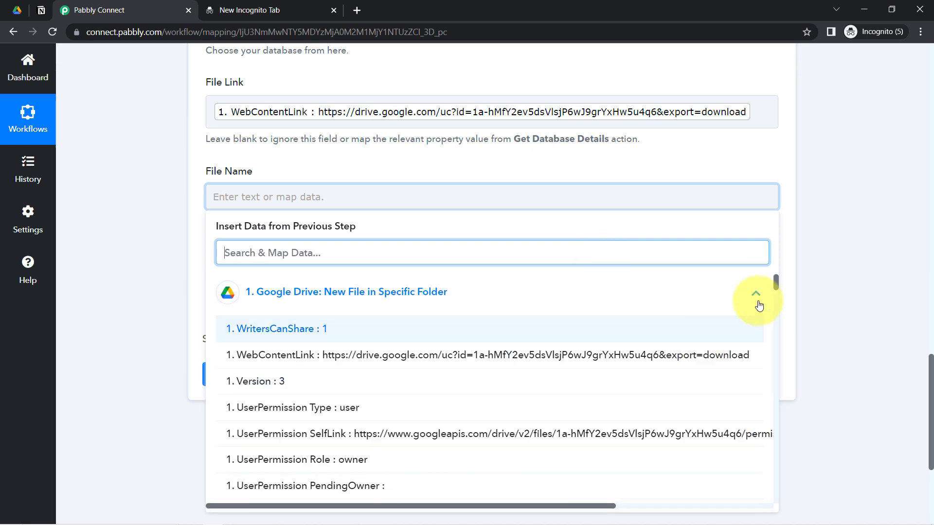
left_click_drag(778, 281, 754, 308)
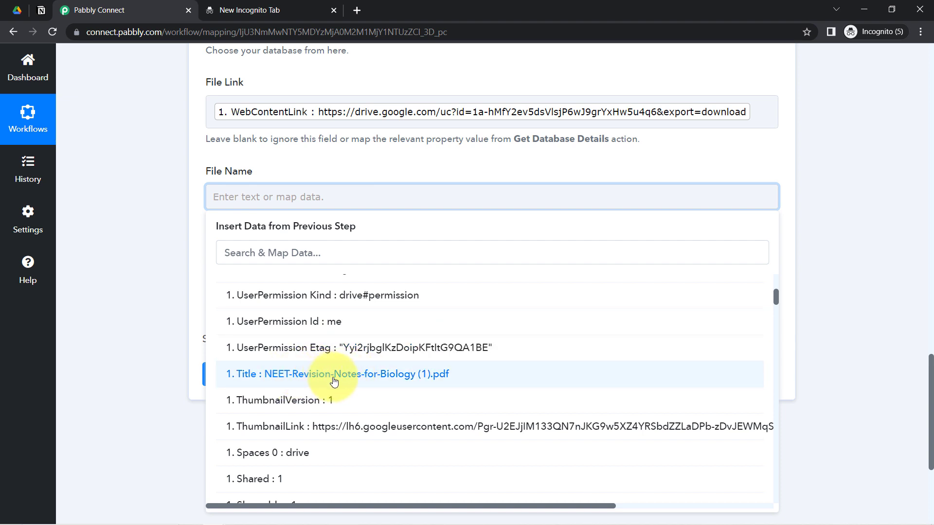
type("fil")
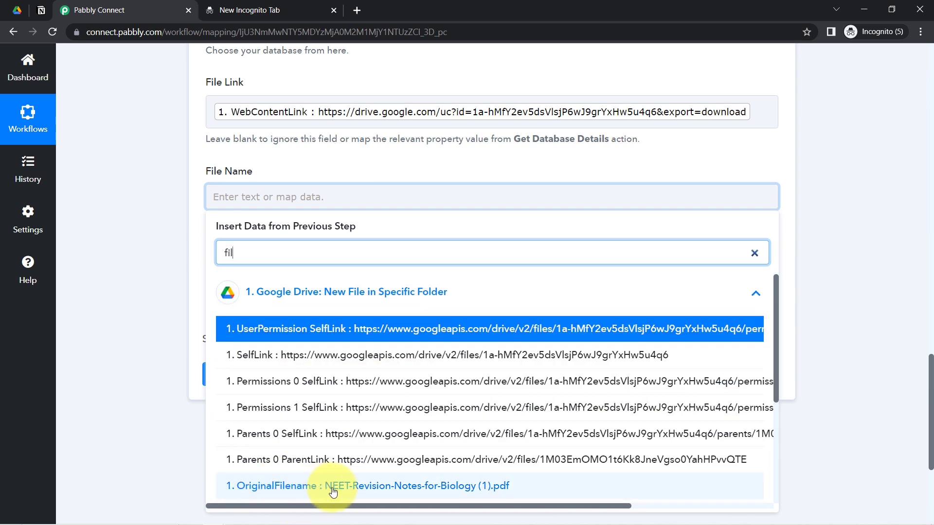
left_click(421, 492)
left_click(162, 330)
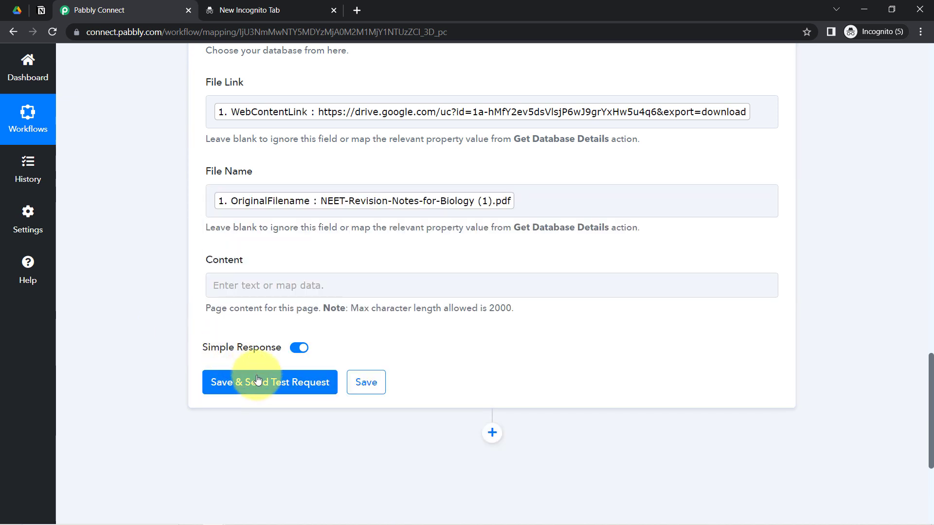
Save and send a test to Notion, then delete the empty All Files Link row
left_click(262, 386)
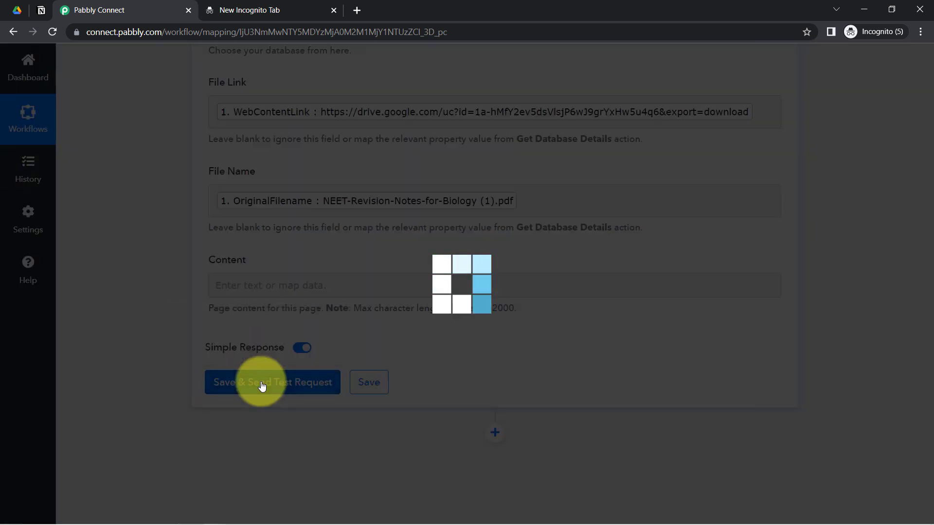
left_click(41, 10)
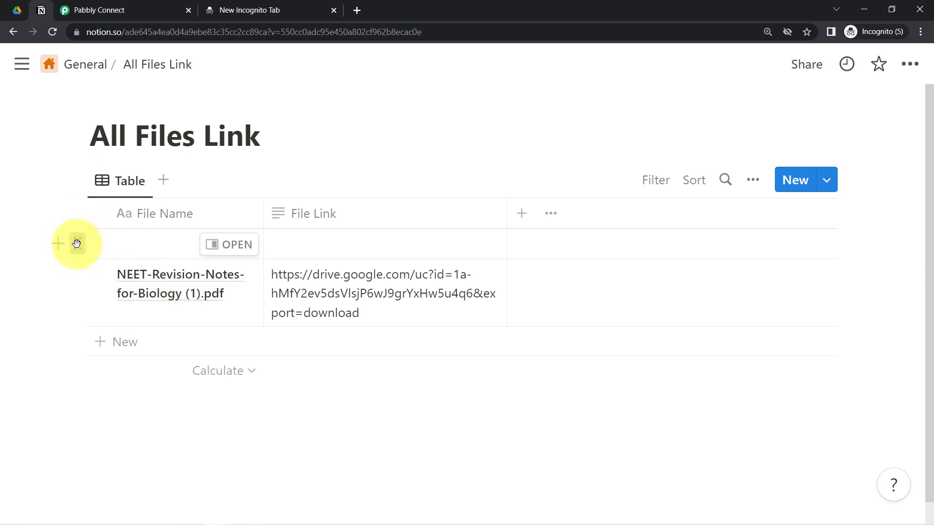
left_click(76, 243)
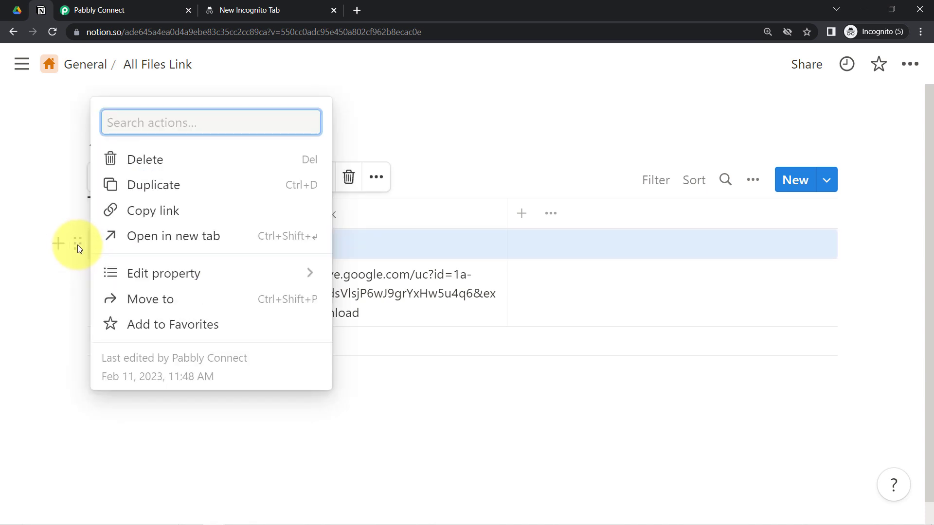
left_click(142, 159)
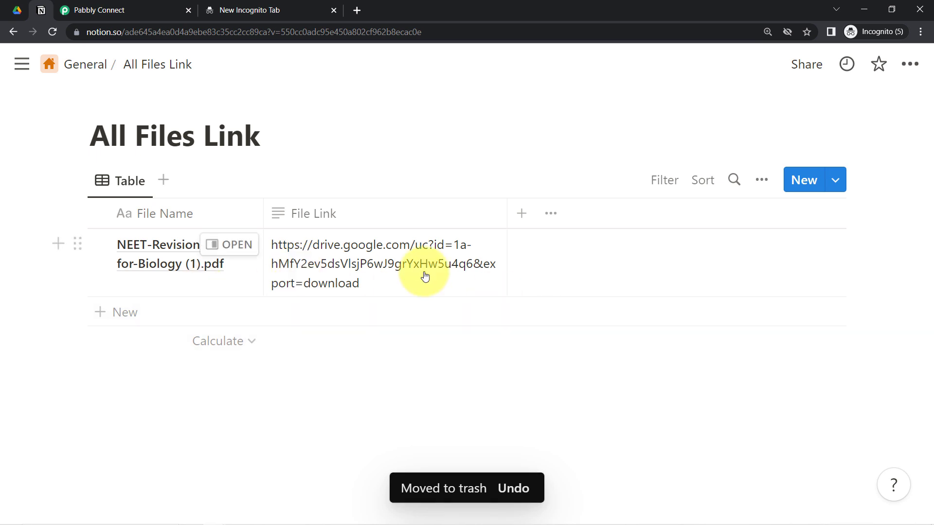
Dismiss the sharing prompt on the Drive folder and return to the workflow
left_click(15, 9)
left_click(693, 215)
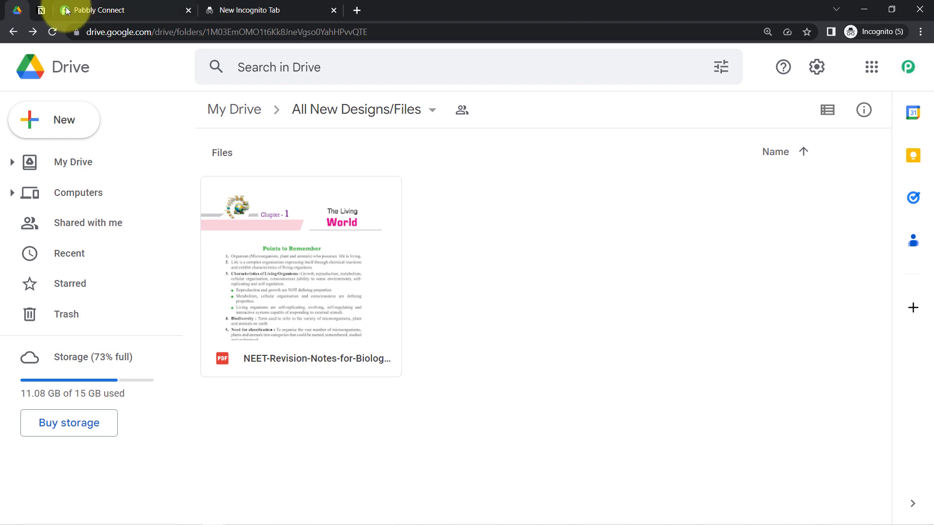
left_click(38, 17)
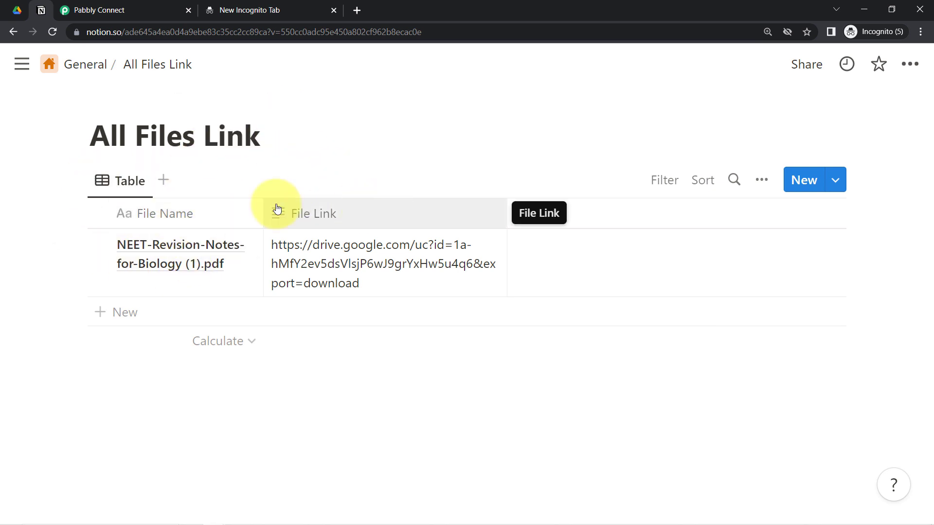
left_click(97, 9)
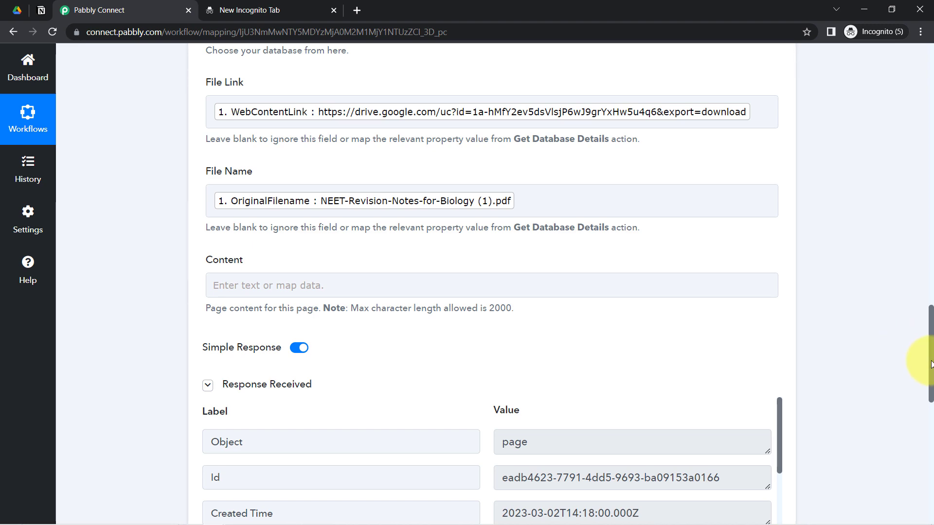
Collapse the New File in Specific Folder trigger and Create Database Item action cards
left_click_drag(932, 364, 914, 68)
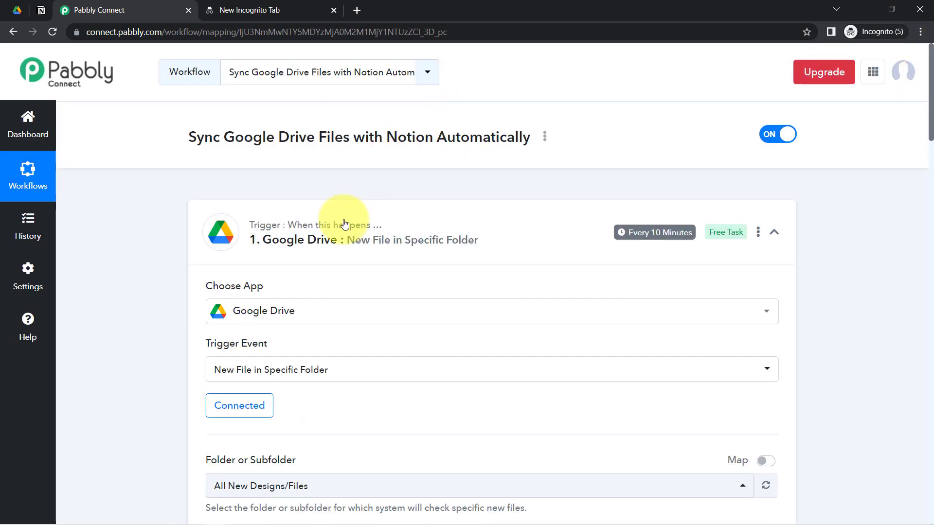
left_click(323, 248)
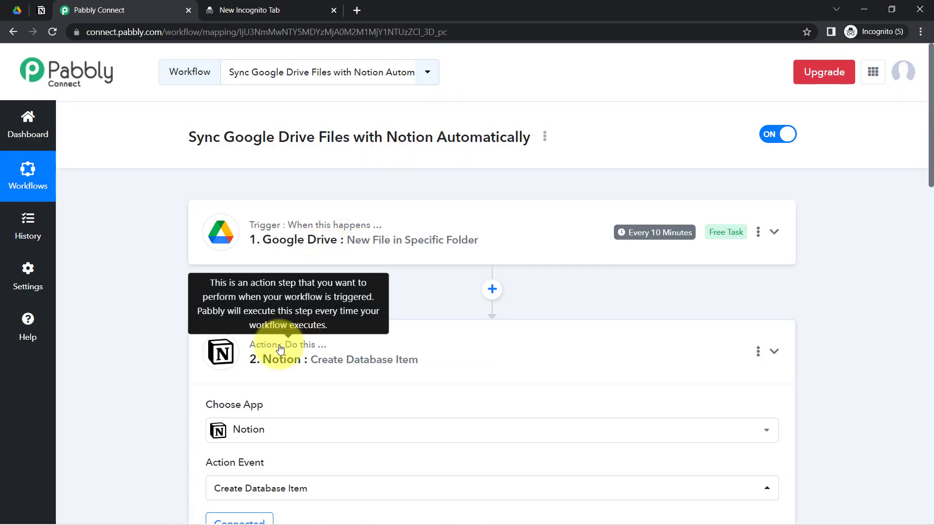
left_click(280, 349)
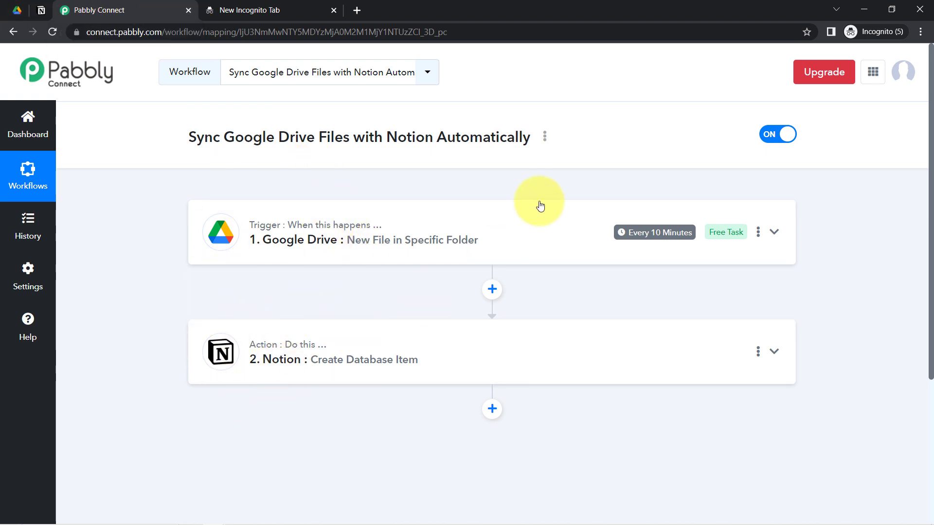
Copy the Sync Google Drive Files with Notion Automatically workflow's share link, then toggle it OFF
left_click(544, 138)
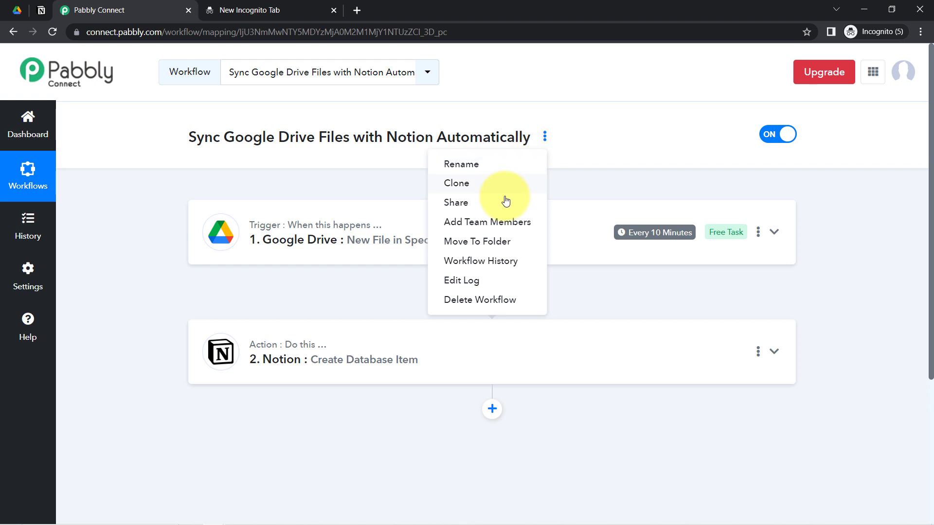
left_click(491, 202)
left_click(642, 287)
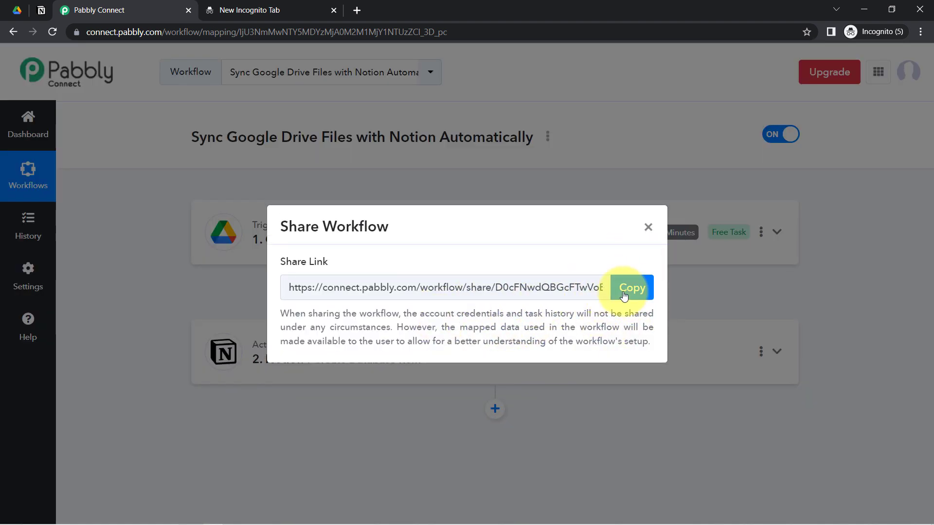
left_click(624, 292)
left_click(647, 227)
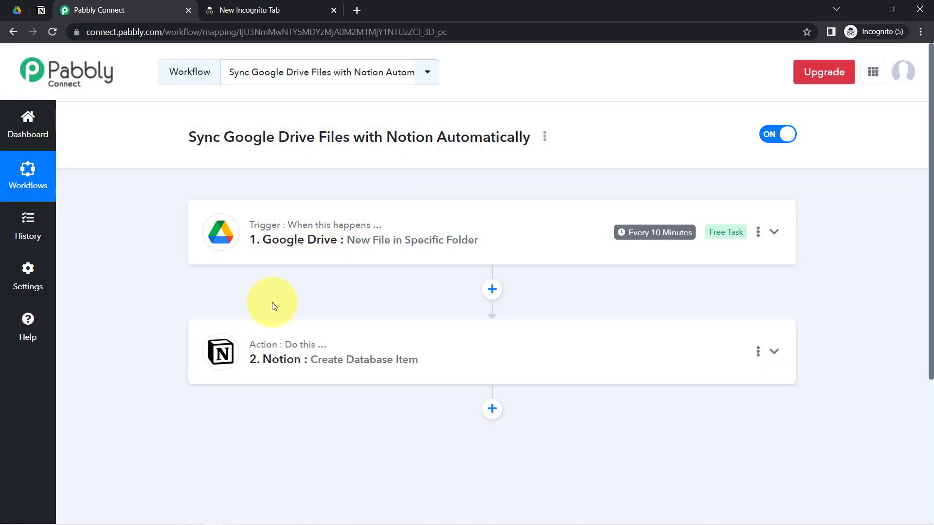
left_click(779, 136)
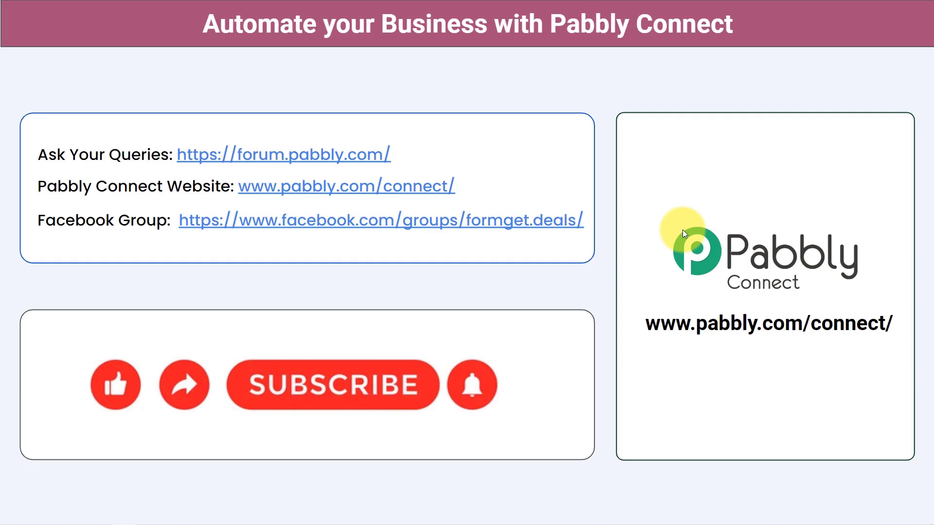